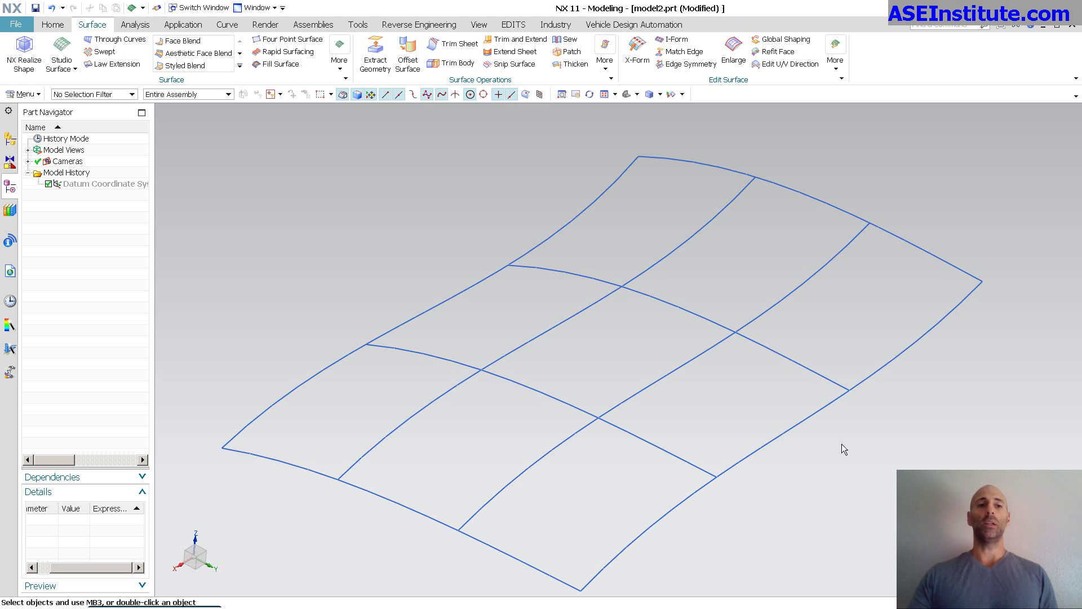
# - Browse the surface-creation list, briefly starting and cancelling Studio Surface and Through Curve Mesh
pyautogui.click(71, 70)
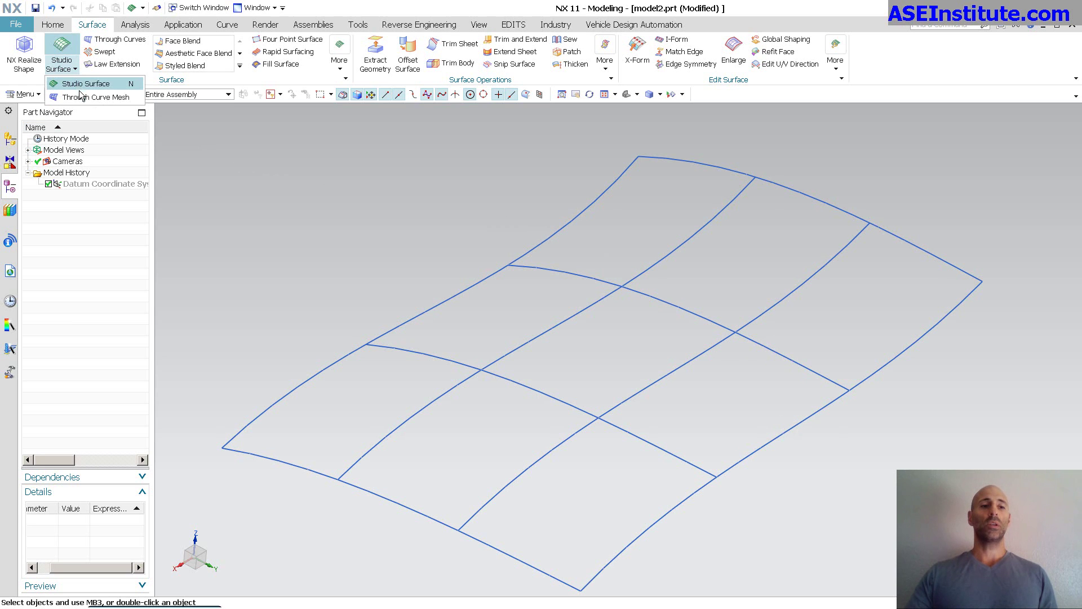
pyautogui.click(82, 98)
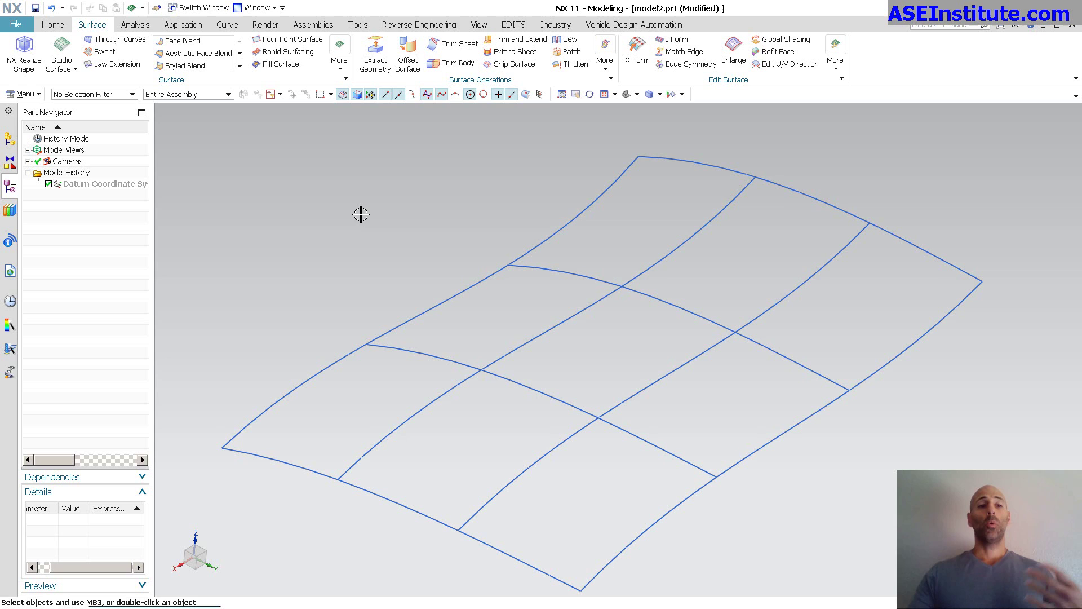
pyautogui.click(76, 70)
pyautogui.click(83, 82)
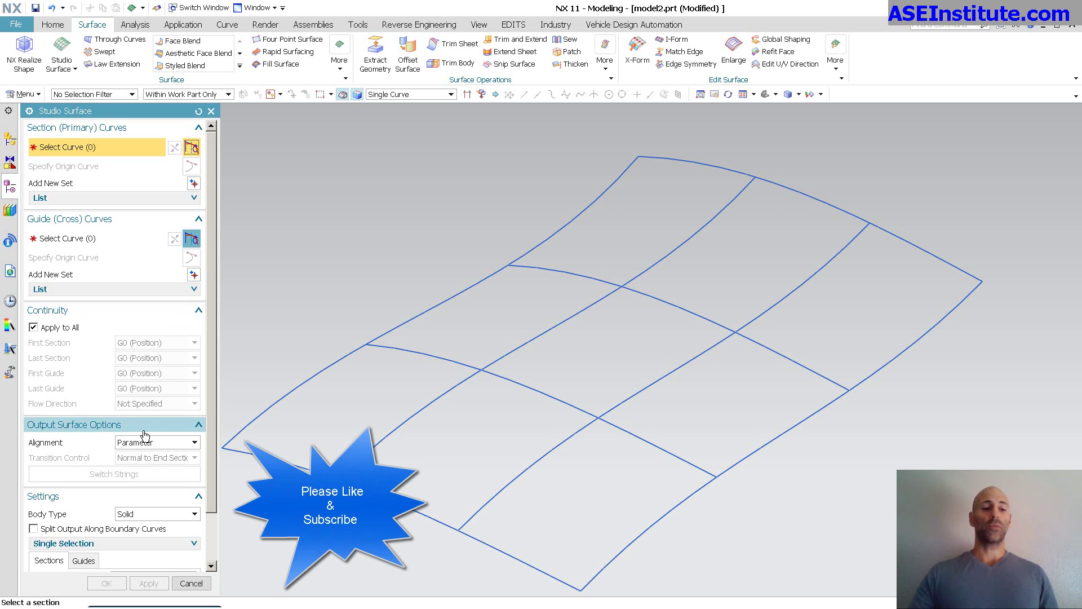
pyautogui.press('Escape')
pyautogui.click(75, 70)
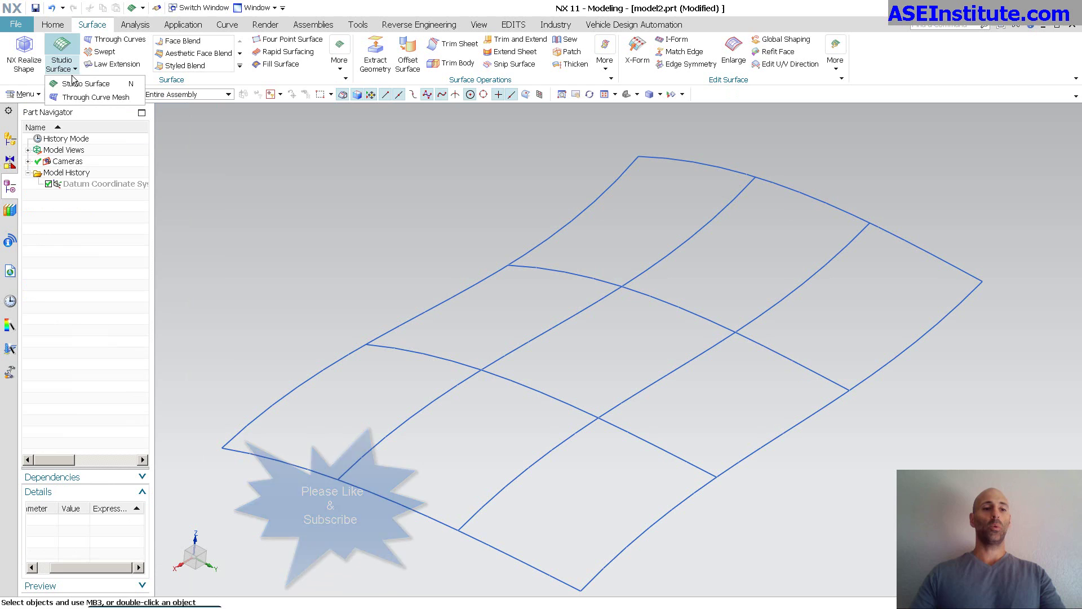
pyautogui.click(86, 96)
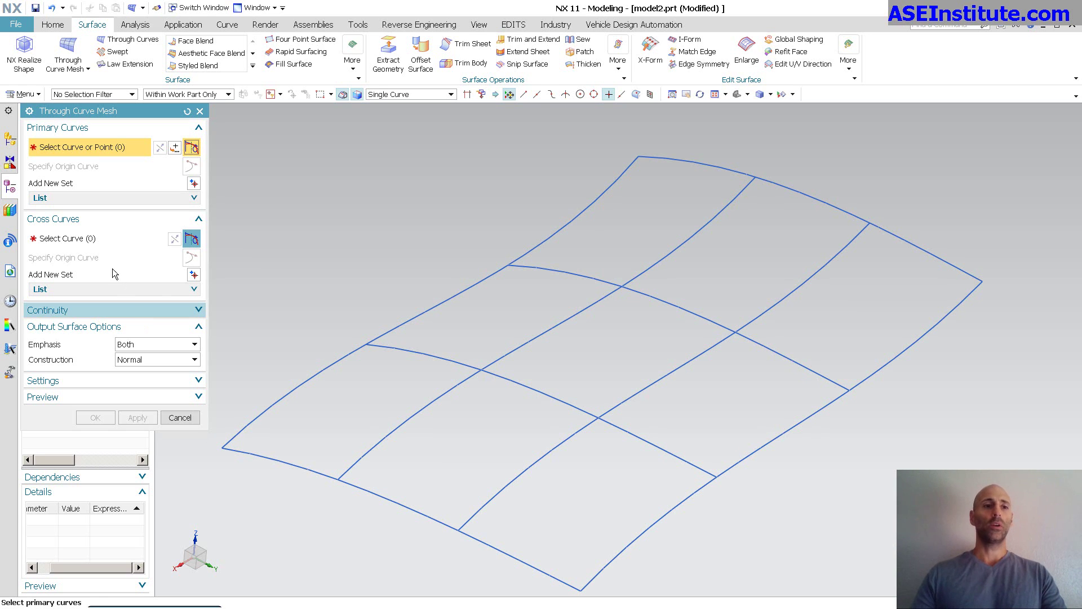
pyautogui.press('Escape')
pyautogui.click(88, 68)
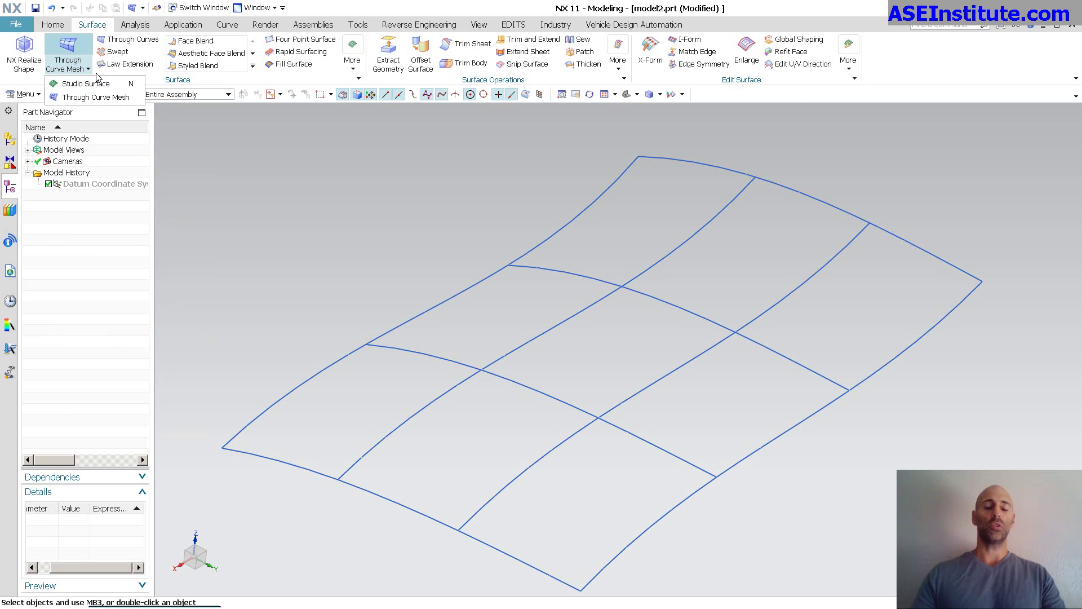
pyautogui.click(380, 244)
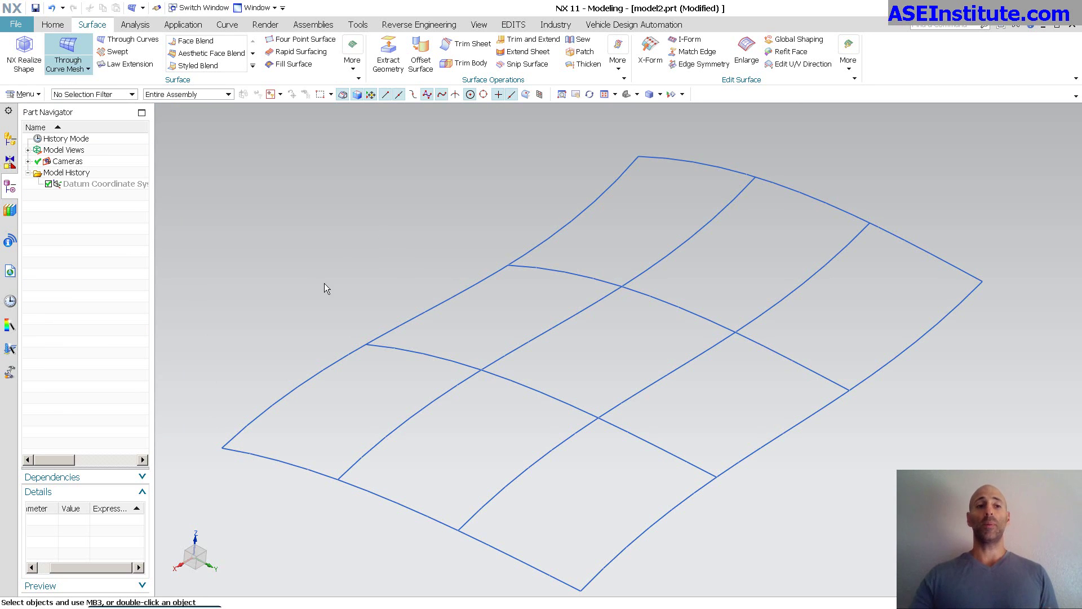
# - Start a Through Curve Mesh, expand its Settings and set Emphasis to Primary
pyautogui.click(86, 69)
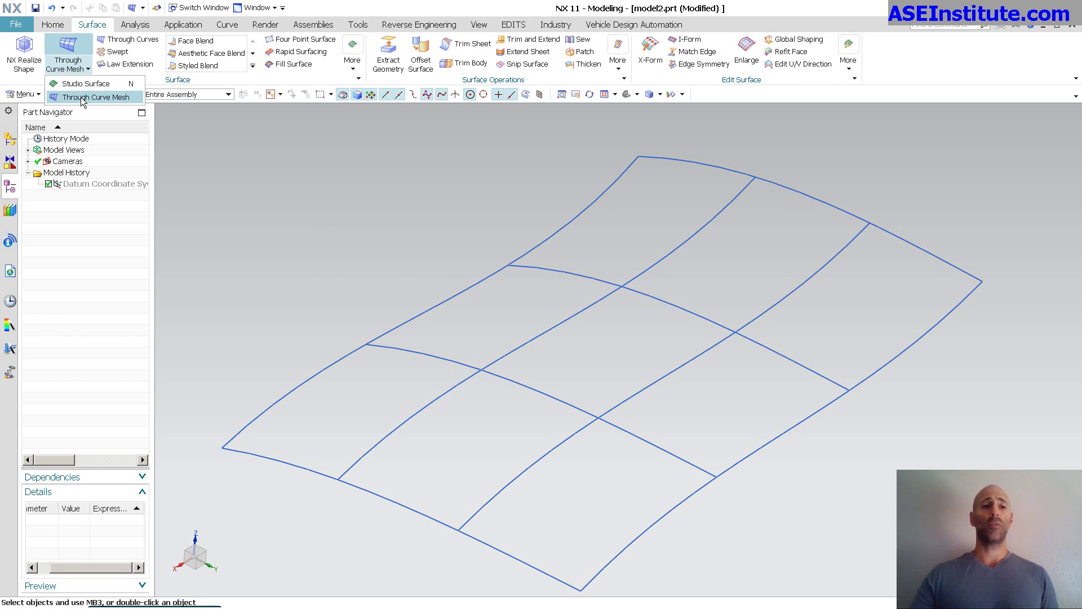
pyautogui.click(80, 97)
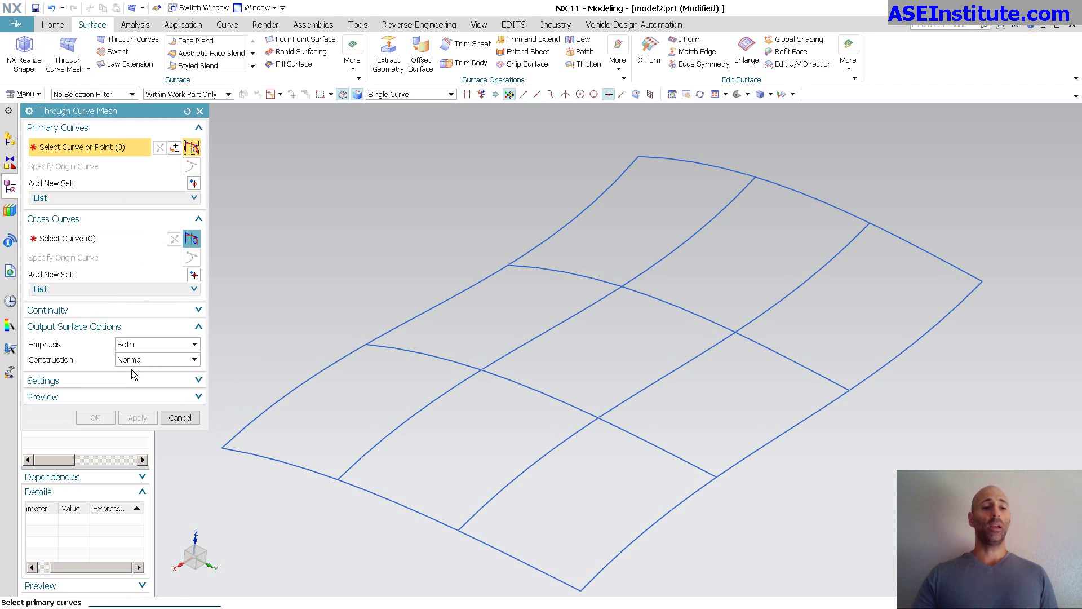
pyautogui.click(117, 382)
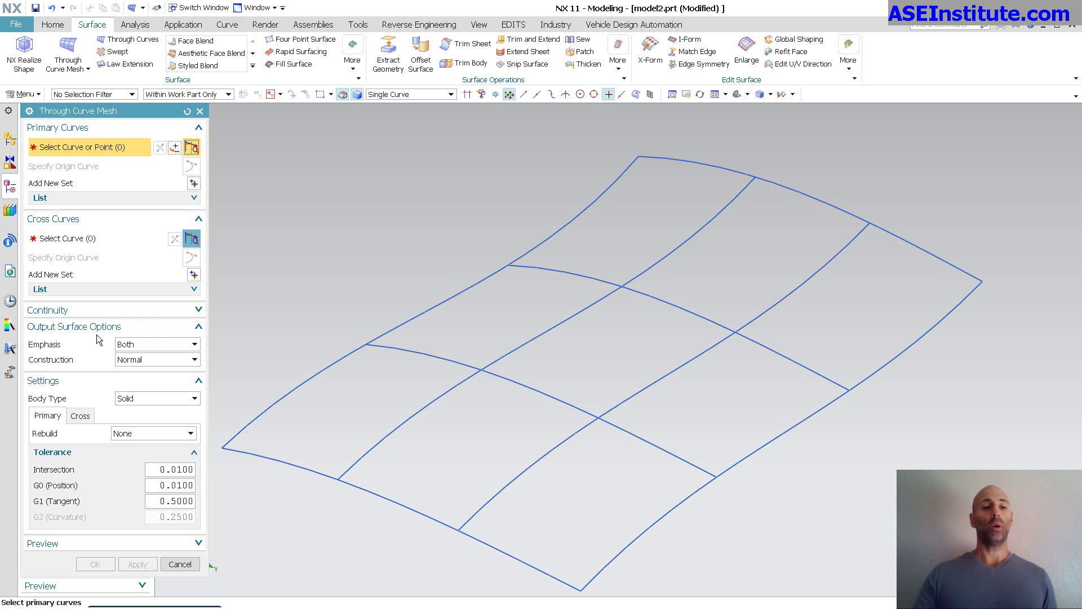
pyautogui.click(171, 347)
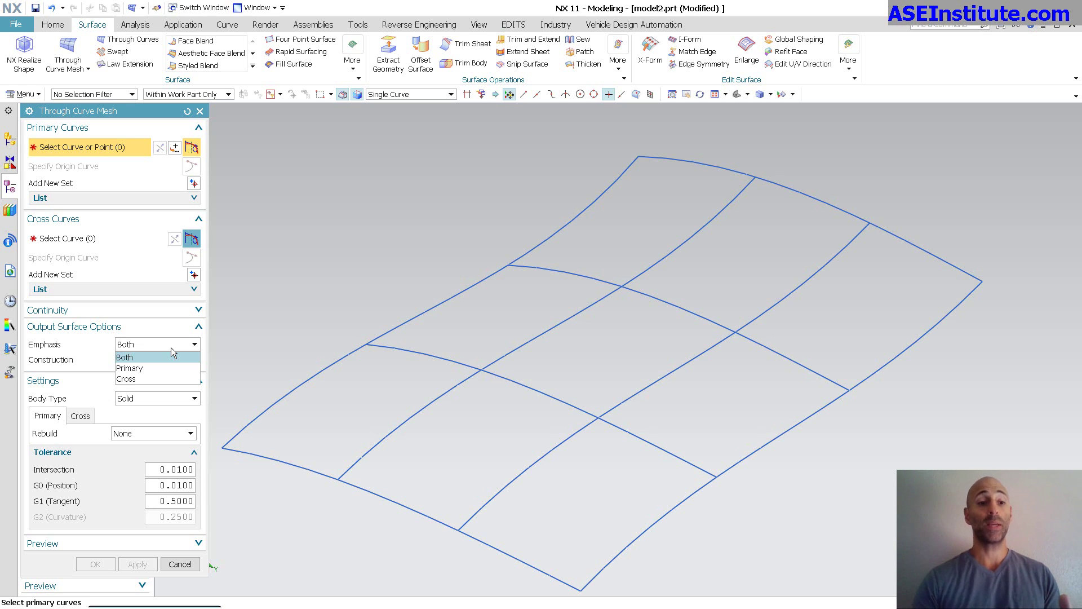
pyautogui.click(134, 368)
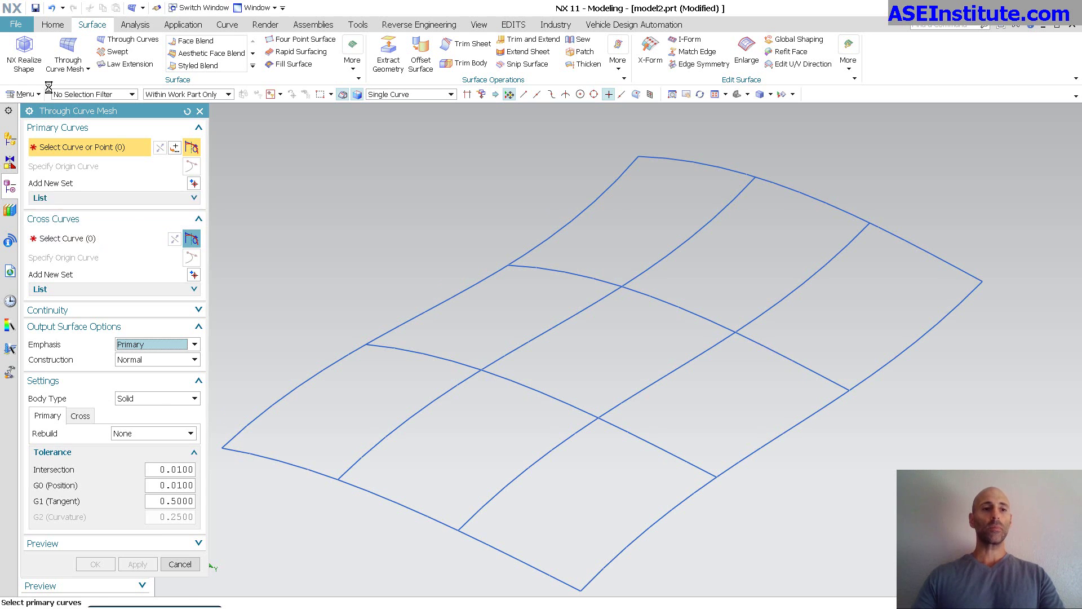
pyautogui.click(72, 68)
# - Switch to Studio Surface and keep its Output Surface alignment at Parameter
pyautogui.click(77, 84)
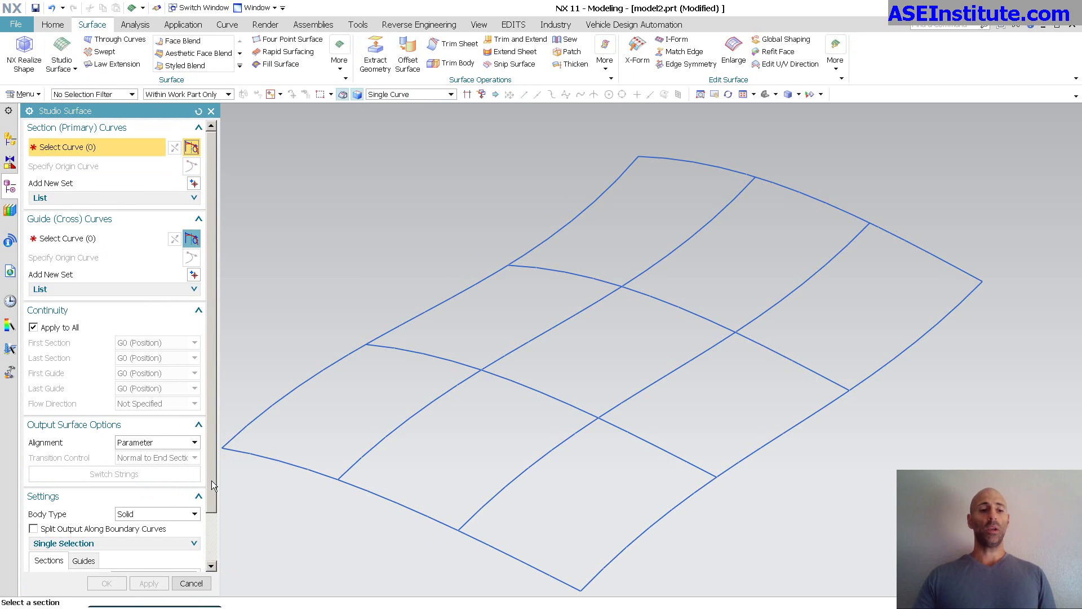
pyautogui.click(198, 425)
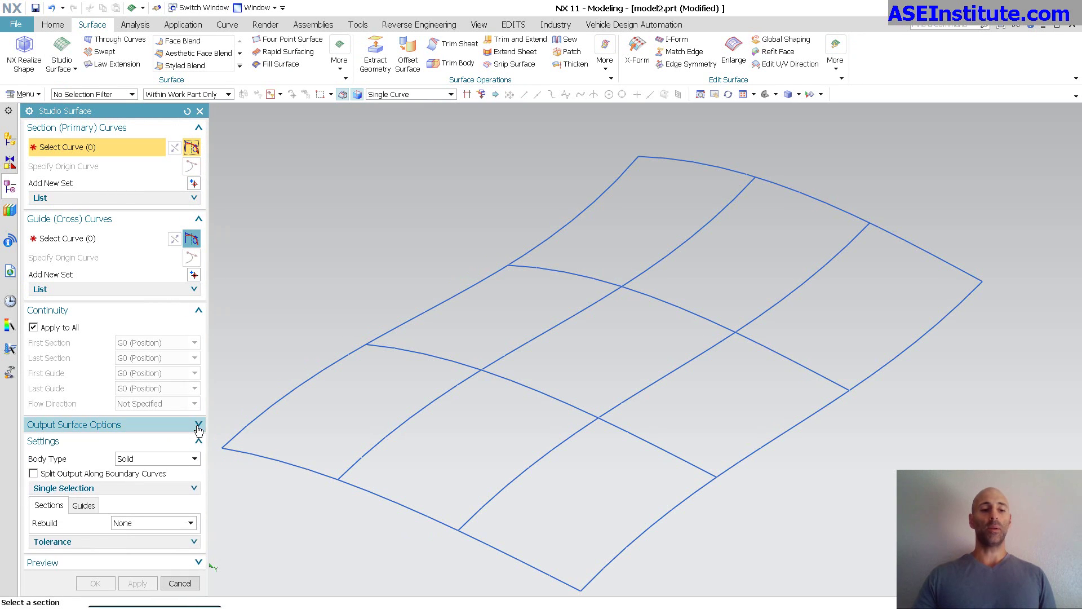
pyautogui.click(198, 425)
pyautogui.click(157, 441)
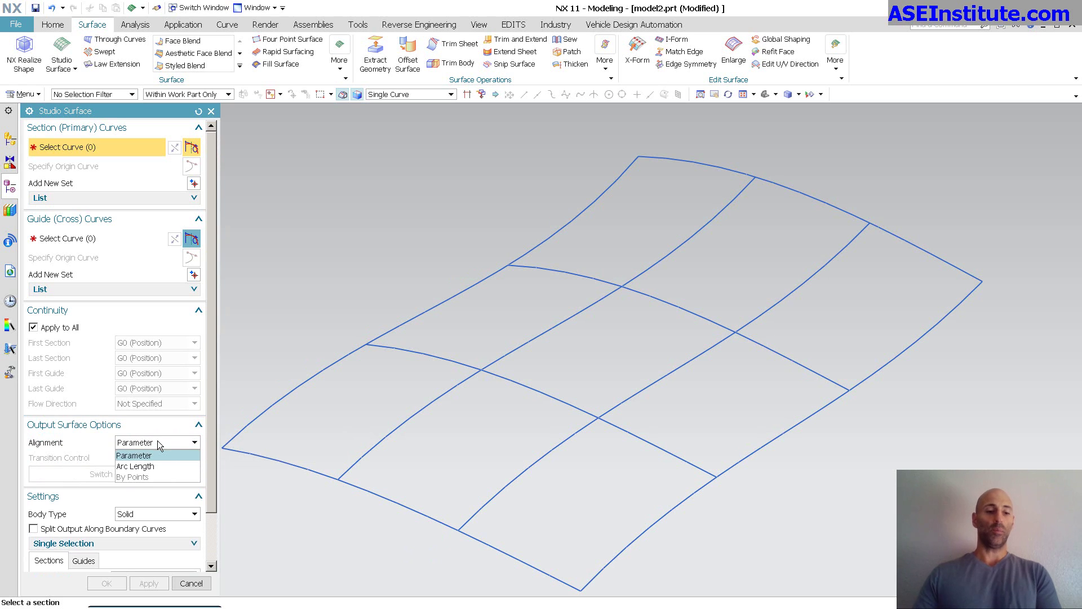
pyautogui.click(158, 442)
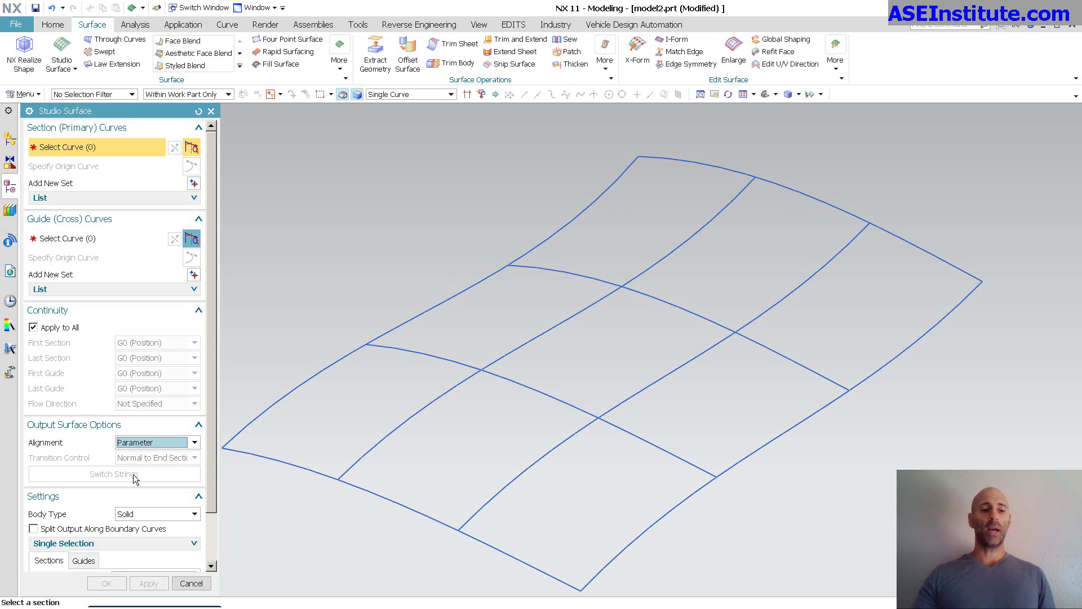
pyautogui.scroll(-3, 135, 479)
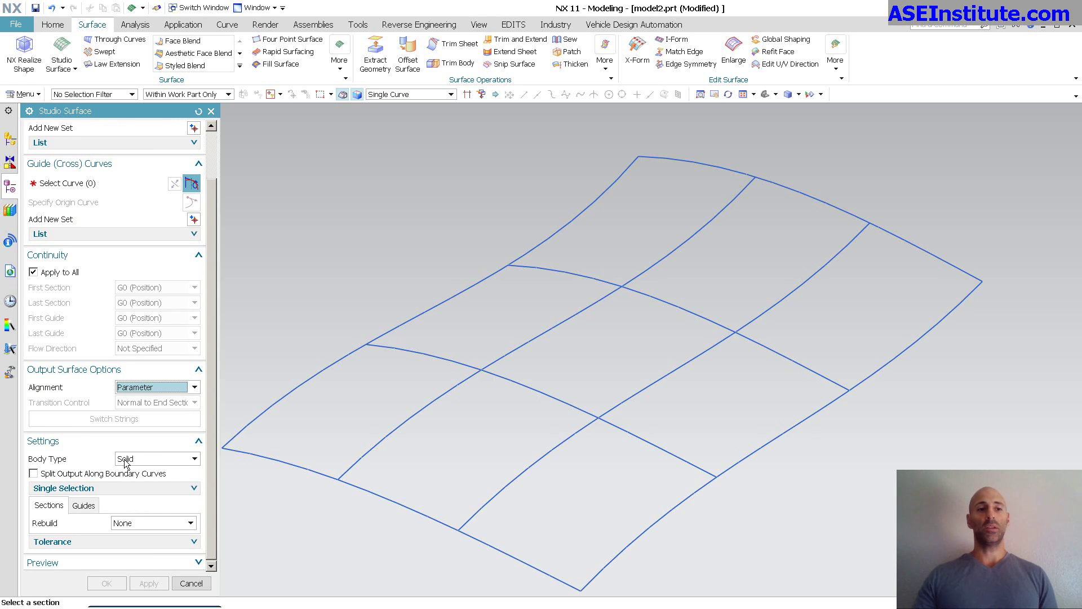
pyautogui.scroll(3, 126, 438)
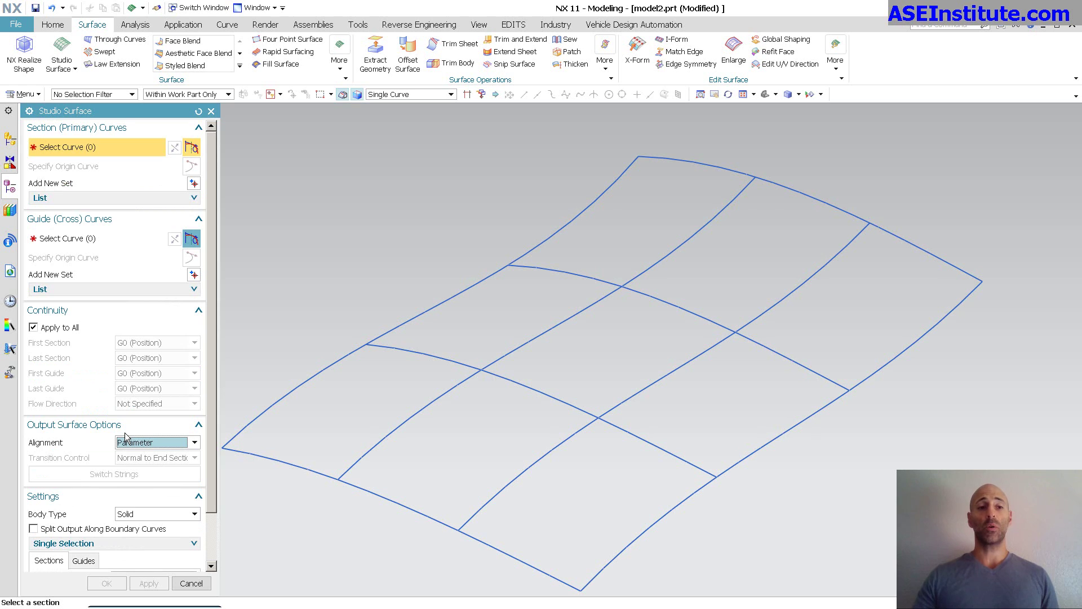
# - Preview a Studio Surface with top and bottom edges as sections and the right edge as guide
pyautogui.click(955, 260)
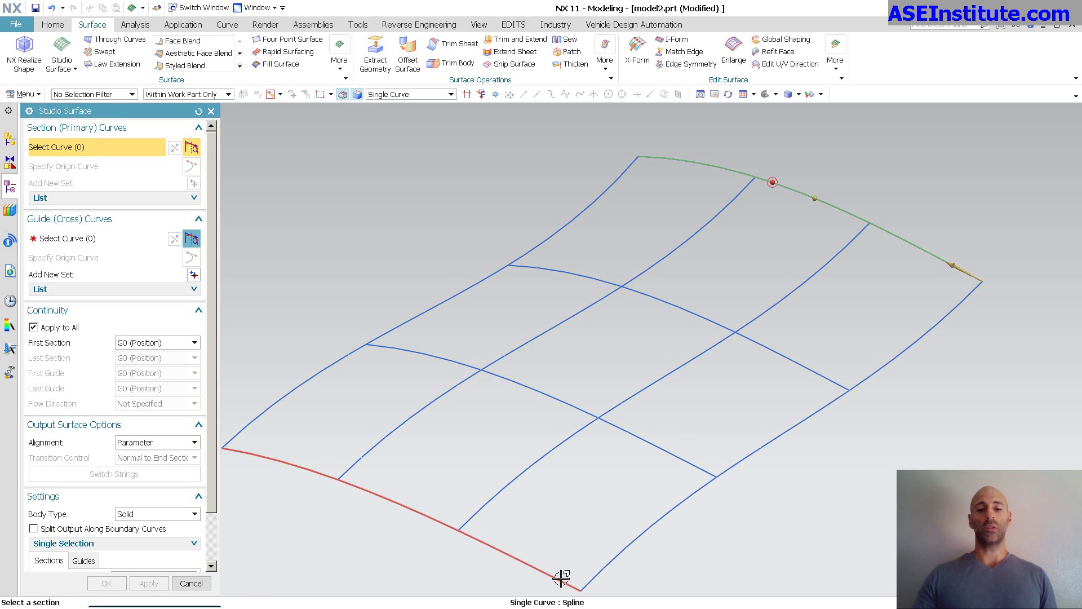
pyautogui.click(561, 578)
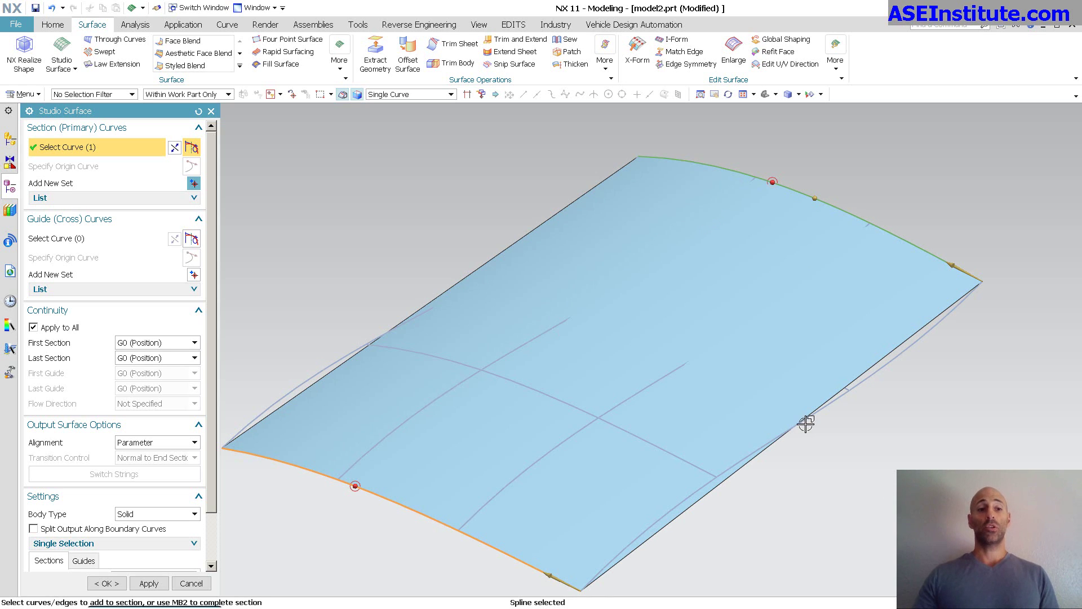
pyautogui.click(77, 239)
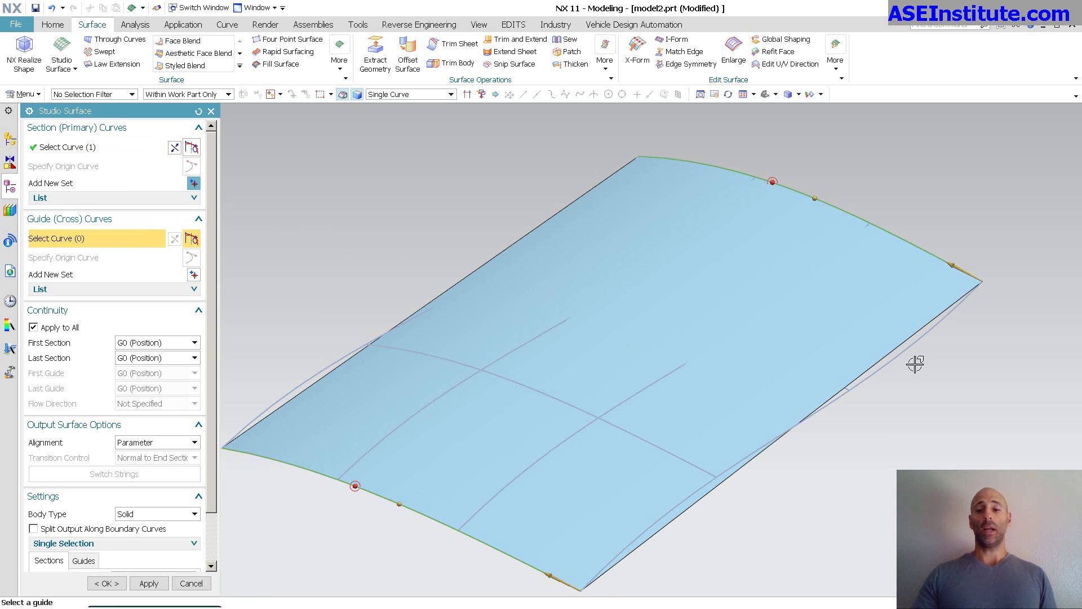
pyautogui.click(920, 340)
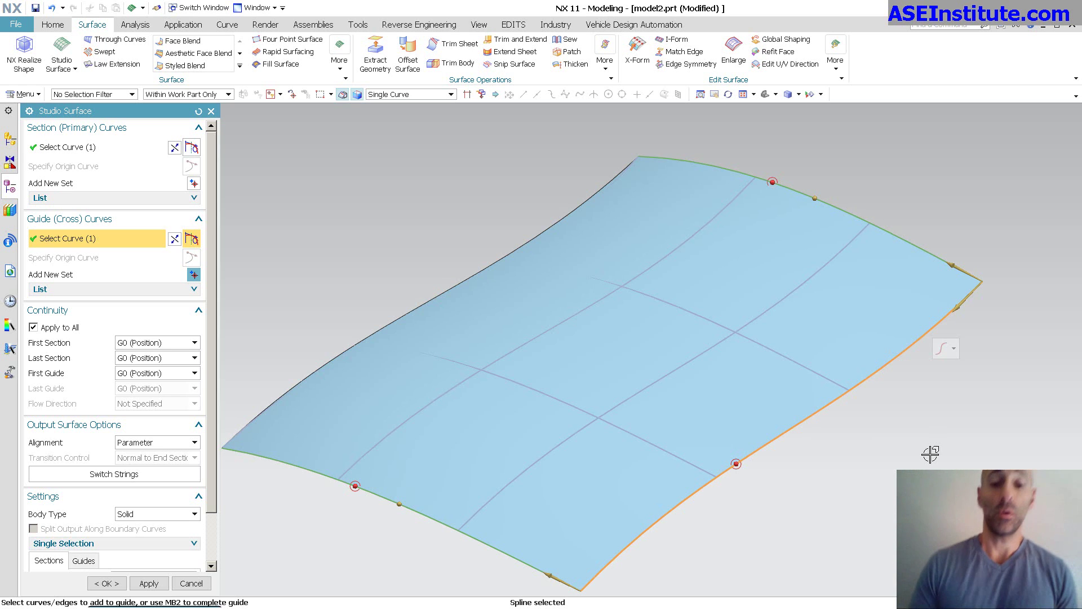
# - Restart the Studio Surface with only the top edge as section and the right edge as guide
pyautogui.click(62, 53)
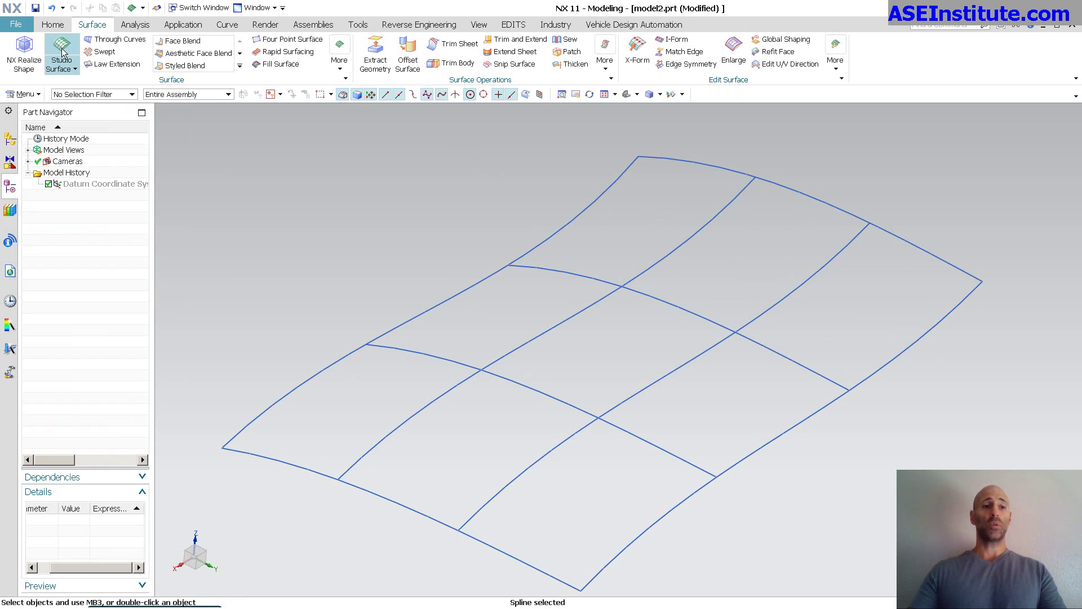
pyautogui.click(956, 261)
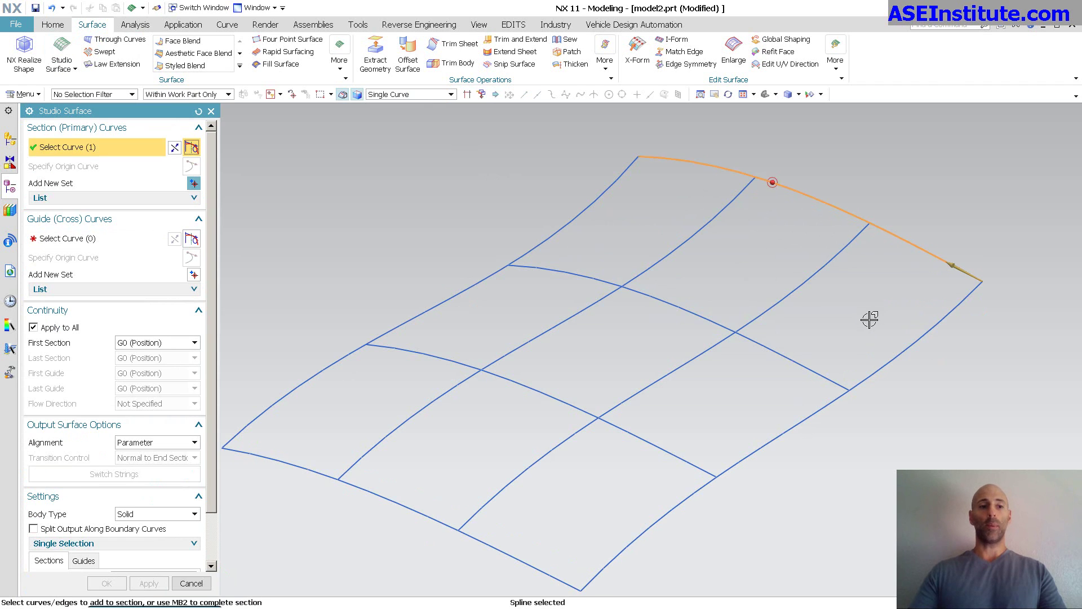
pyautogui.click(153, 236)
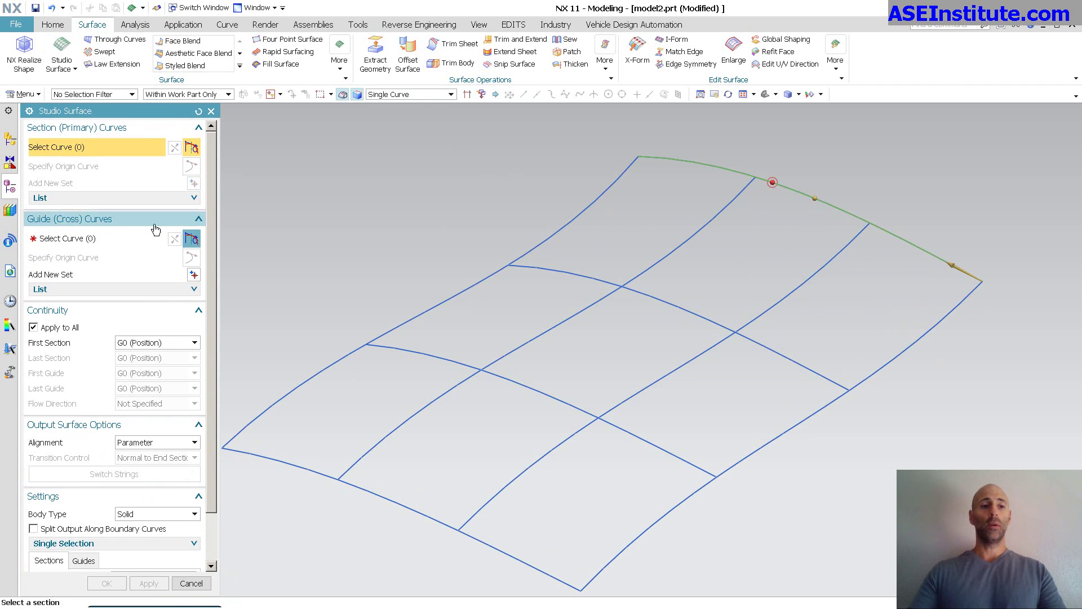
pyautogui.click(954, 305)
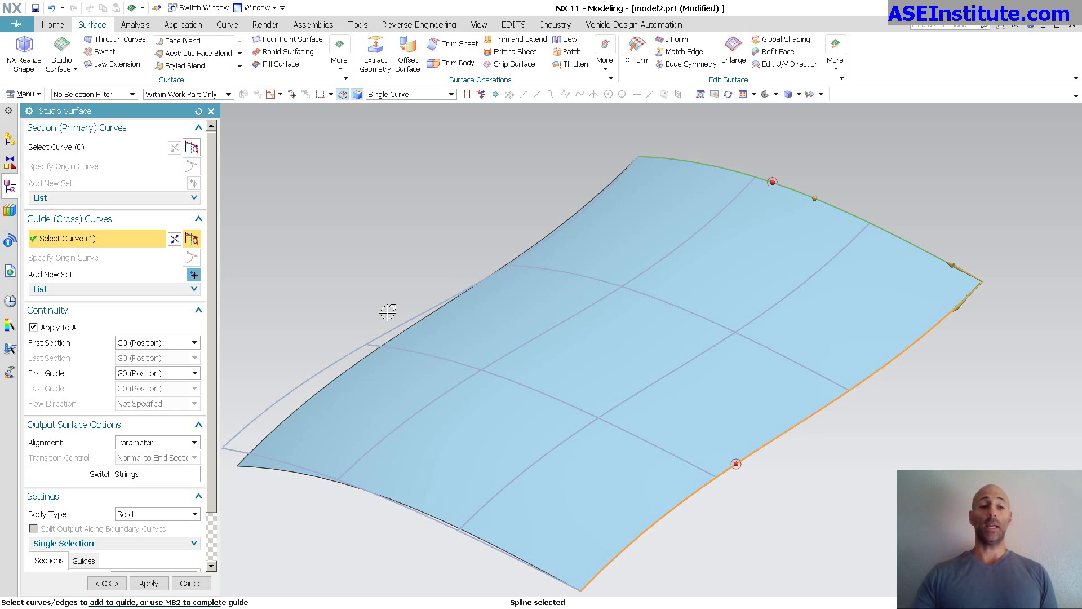
# - Swap section and guide strings back and forth, then reveal the section and guide Rebuild options
pyautogui.click(153, 475)
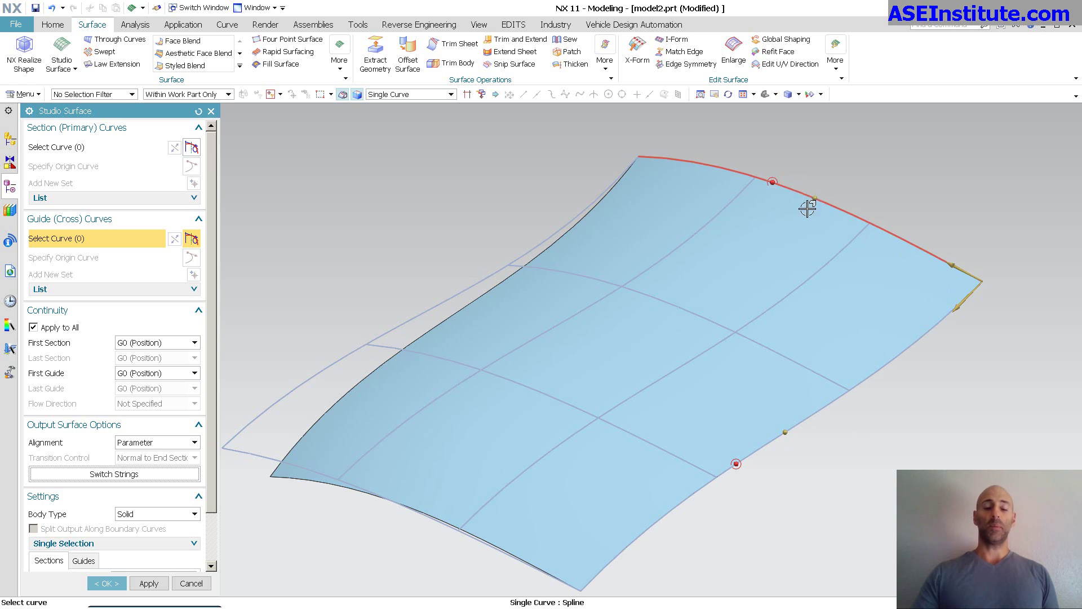
pyautogui.click(141, 470)
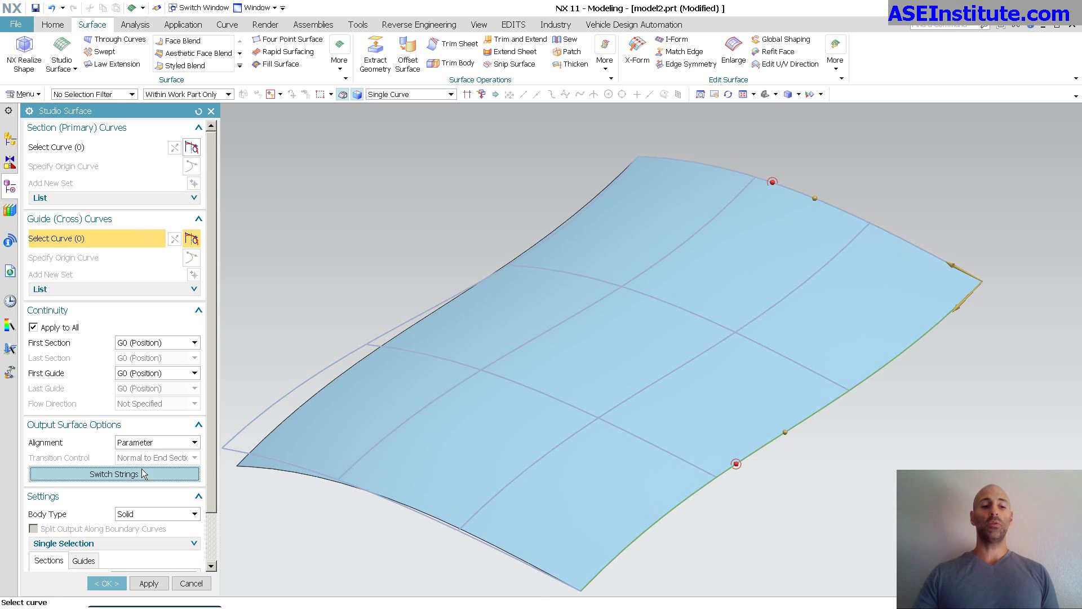
pyautogui.click(142, 473)
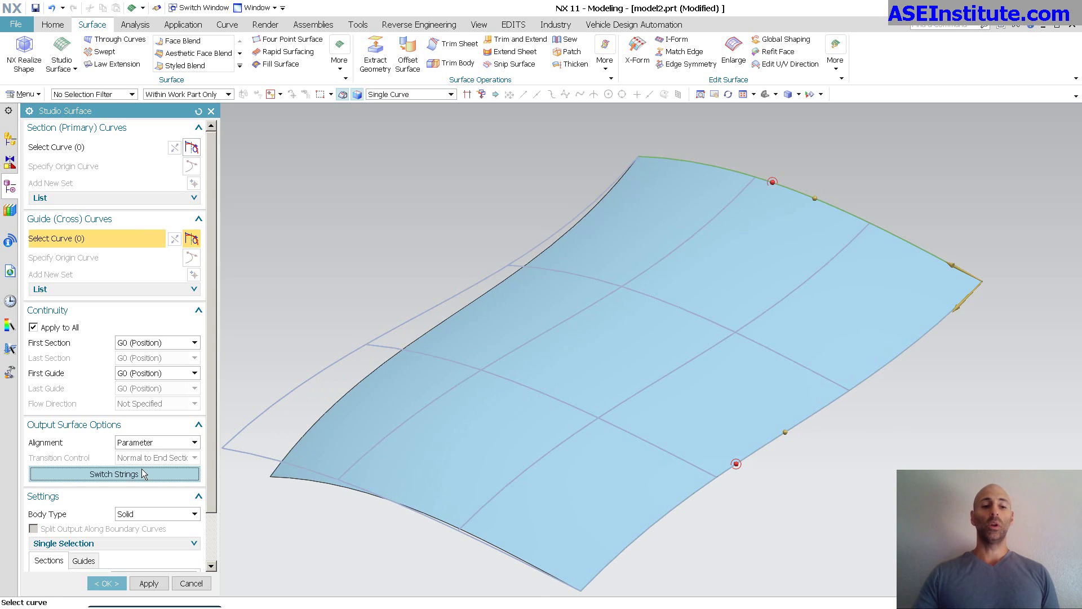
pyautogui.scroll(-2, 142, 472)
pyautogui.click(141, 488)
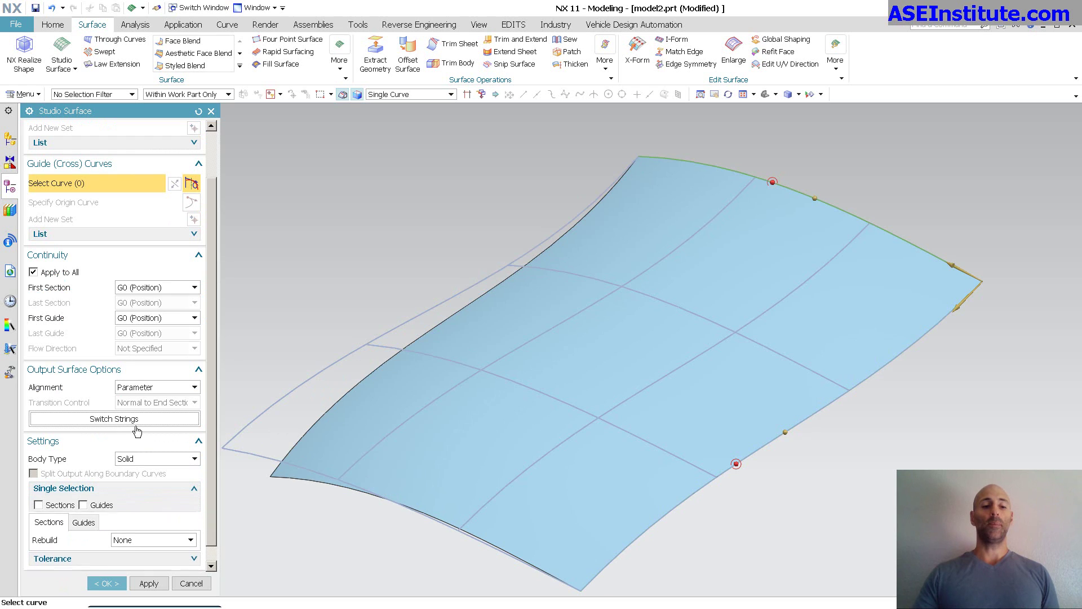
pyautogui.scroll(-1, 136, 423)
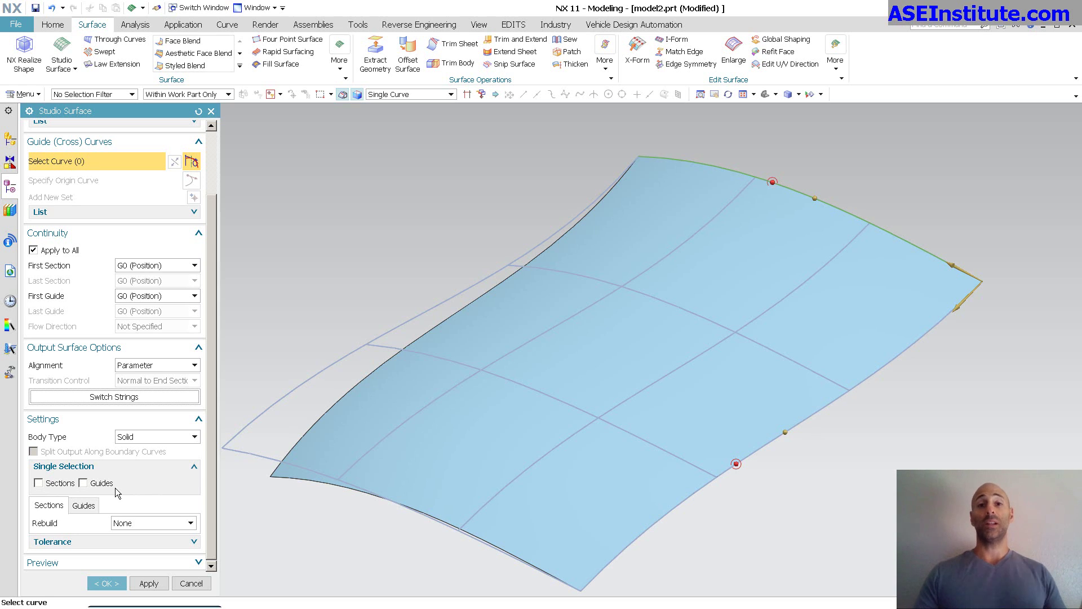
# - Cancel the Studio Surface and start a Through Curve Mesh with top and bottom edges as primary curves
pyautogui.press('Escape')
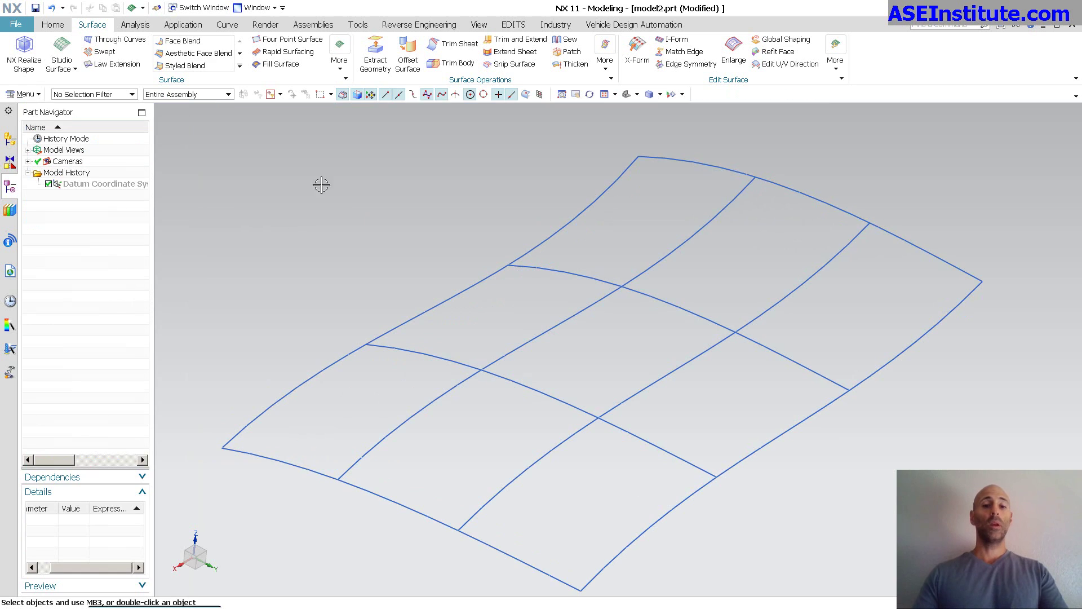
pyautogui.click(70, 68)
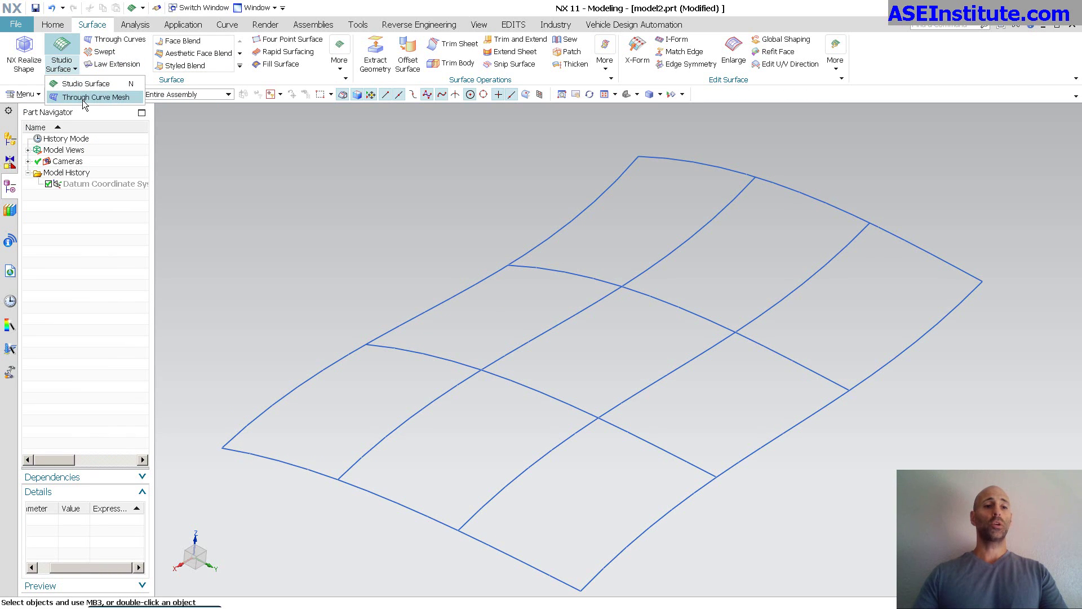
pyautogui.click(84, 110)
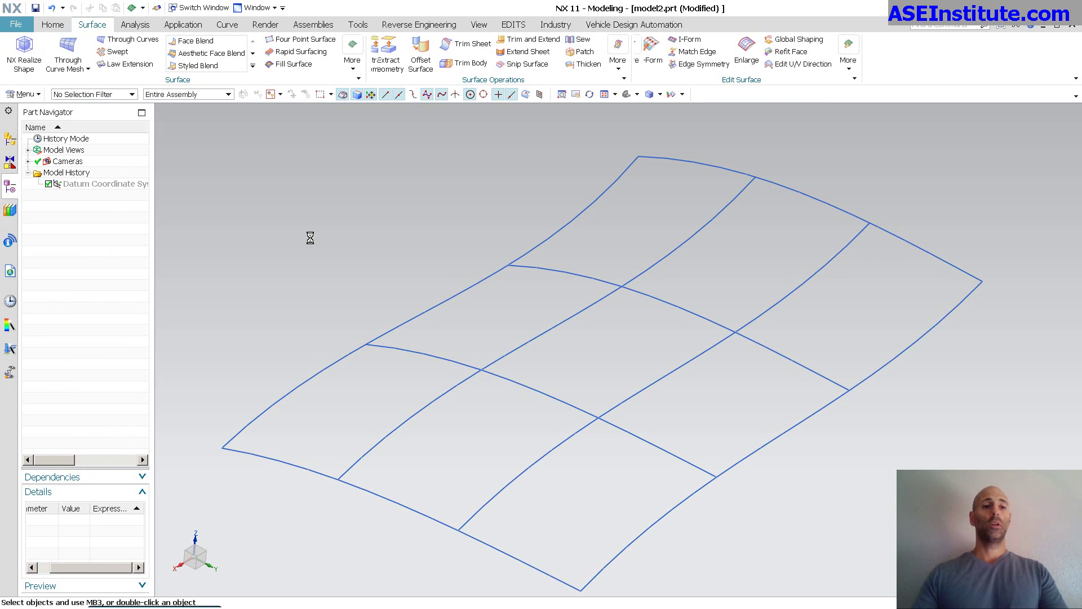
pyautogui.click(939, 258)
pyautogui.middleClick(807, 335)
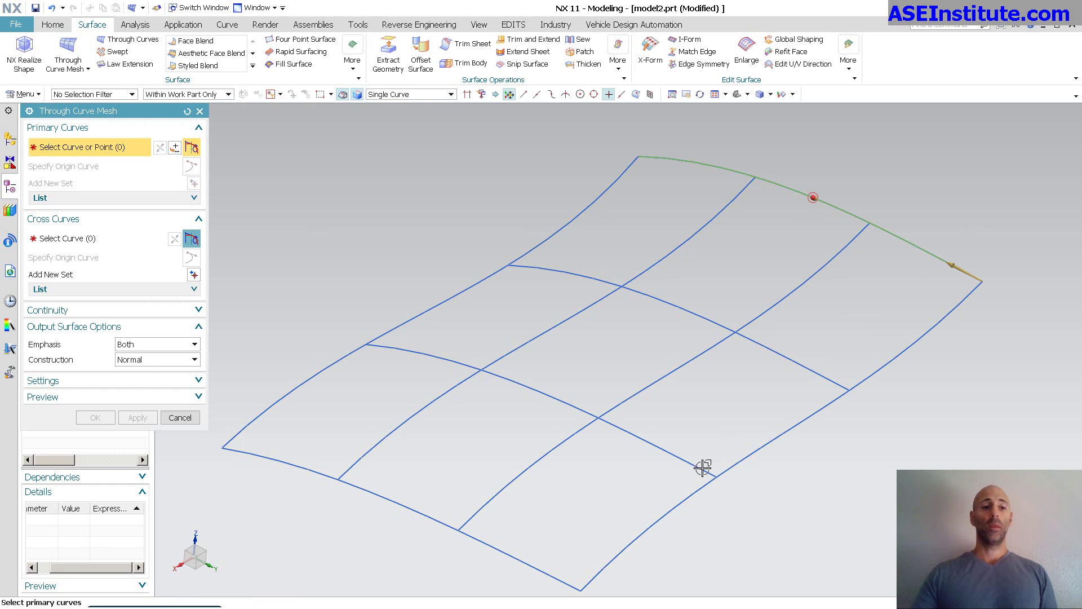
pyautogui.click(563, 576)
pyautogui.middleClick(608, 467)
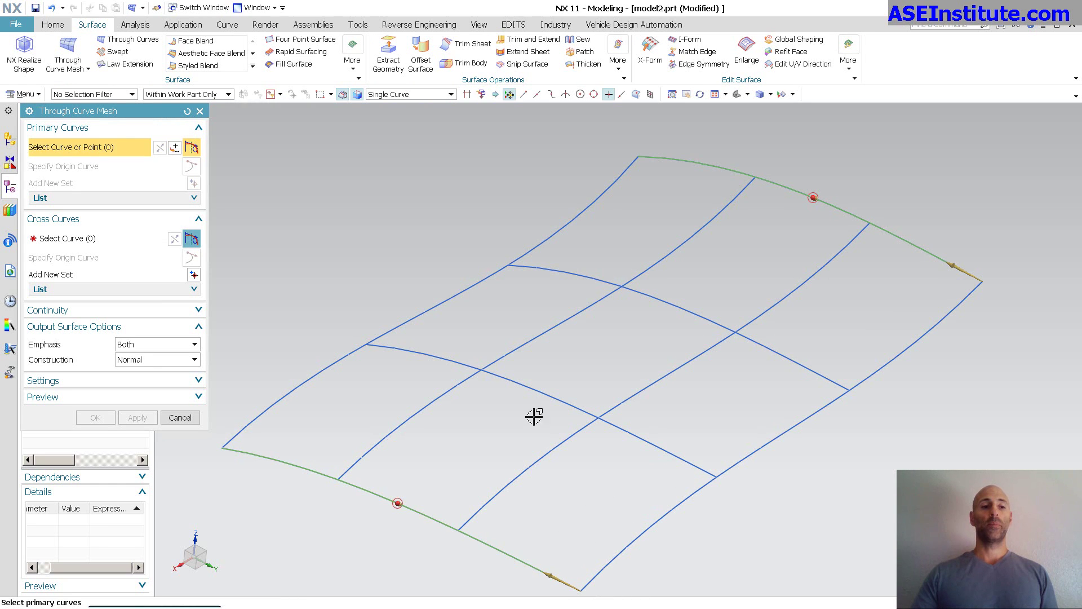
# - Add the right and left edges as cross curves, check the preview, and create the mesh
pyautogui.click(115, 237)
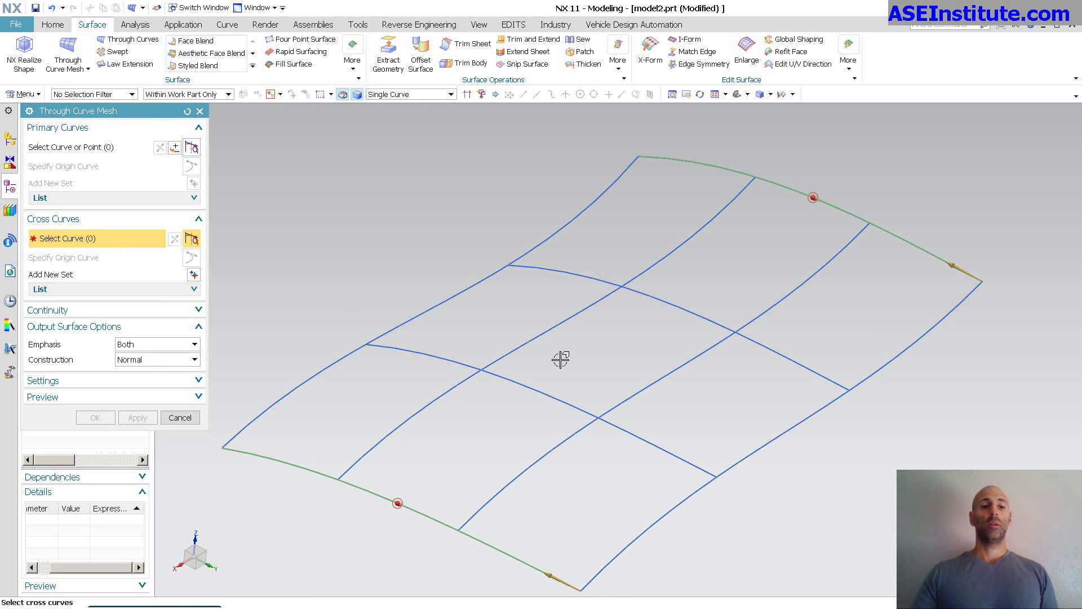
pyautogui.click(964, 304)
pyautogui.middleClick(599, 359)
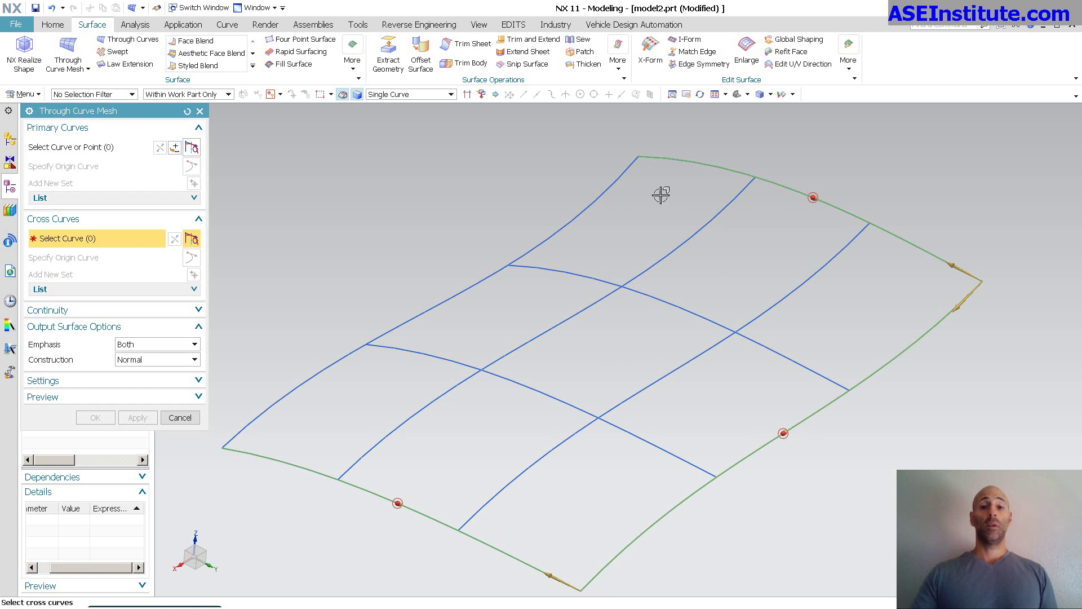
pyautogui.click(623, 170)
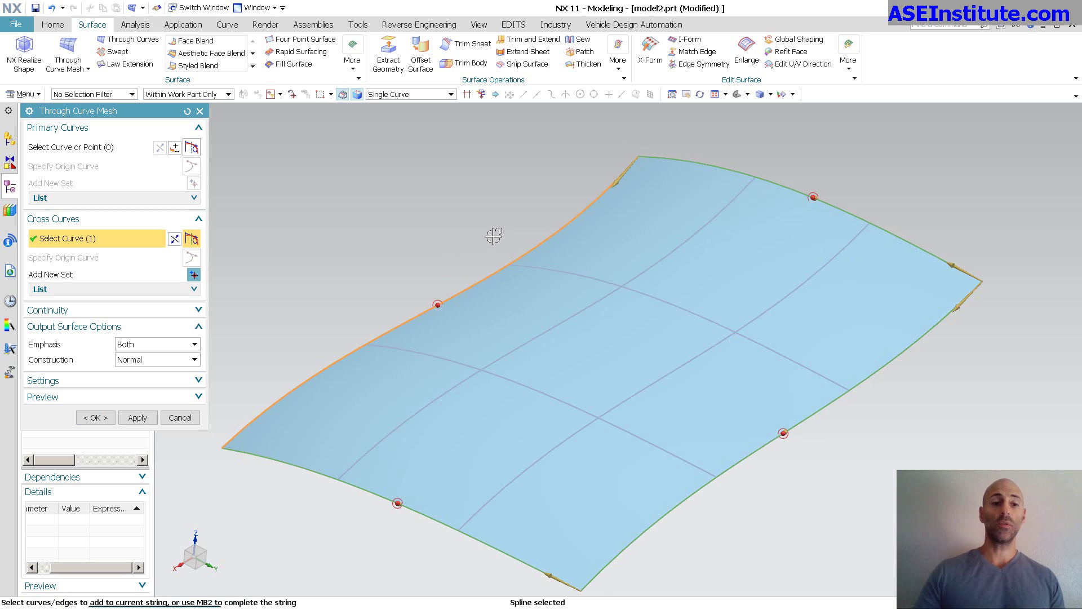
pyautogui.press('F8')
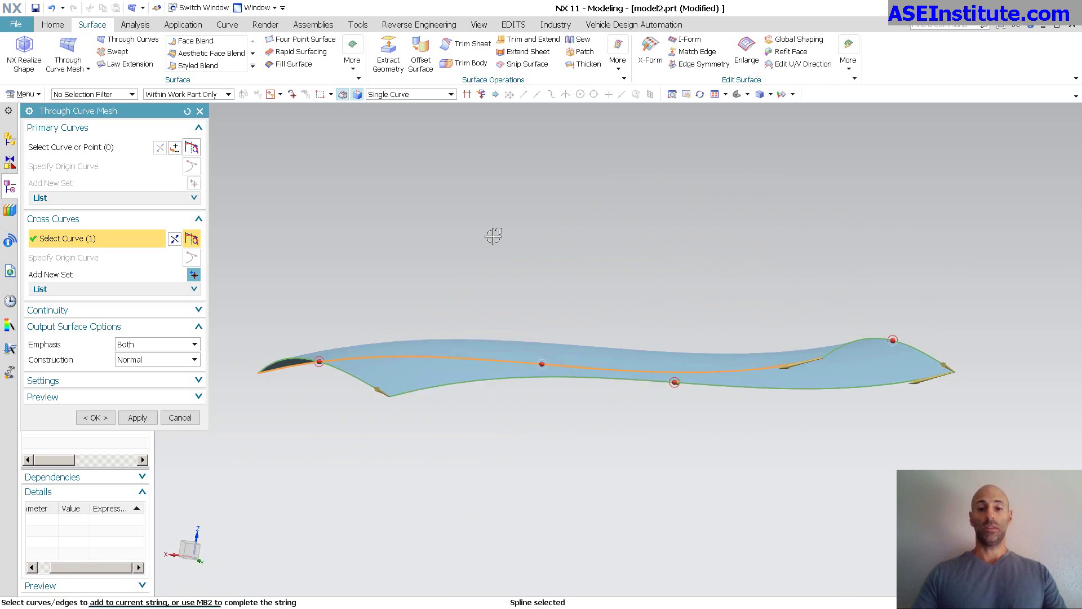
pyautogui.press('Home')
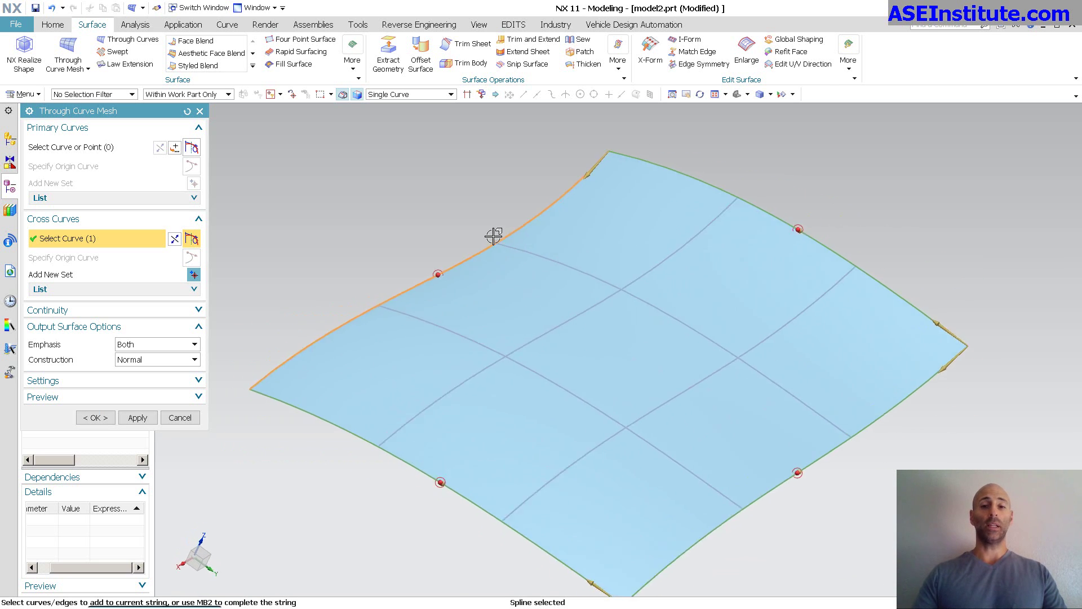
pyautogui.click(96, 418)
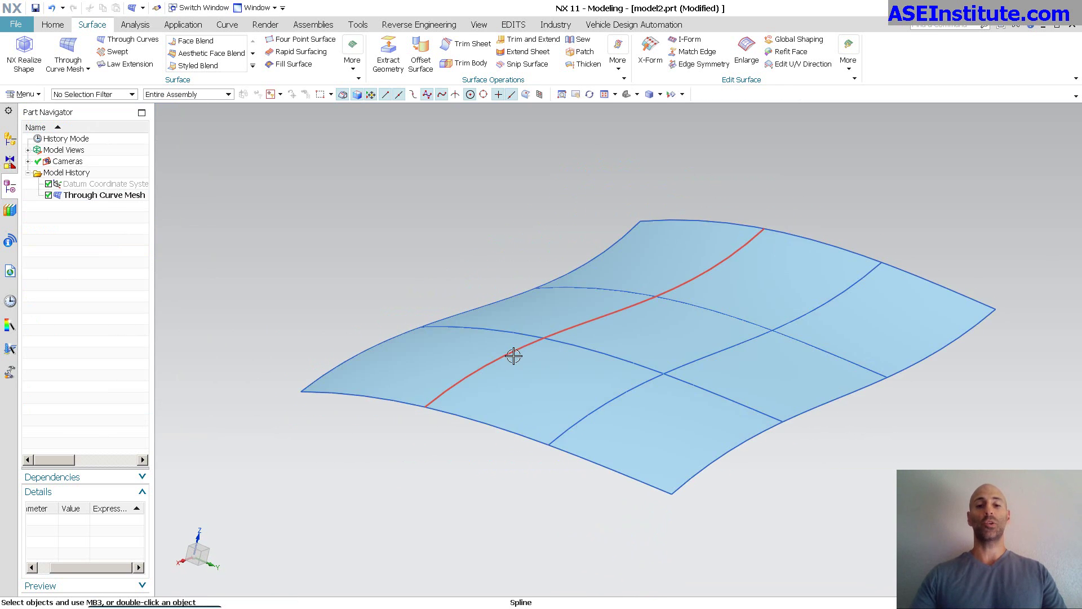
pyautogui.press('End')
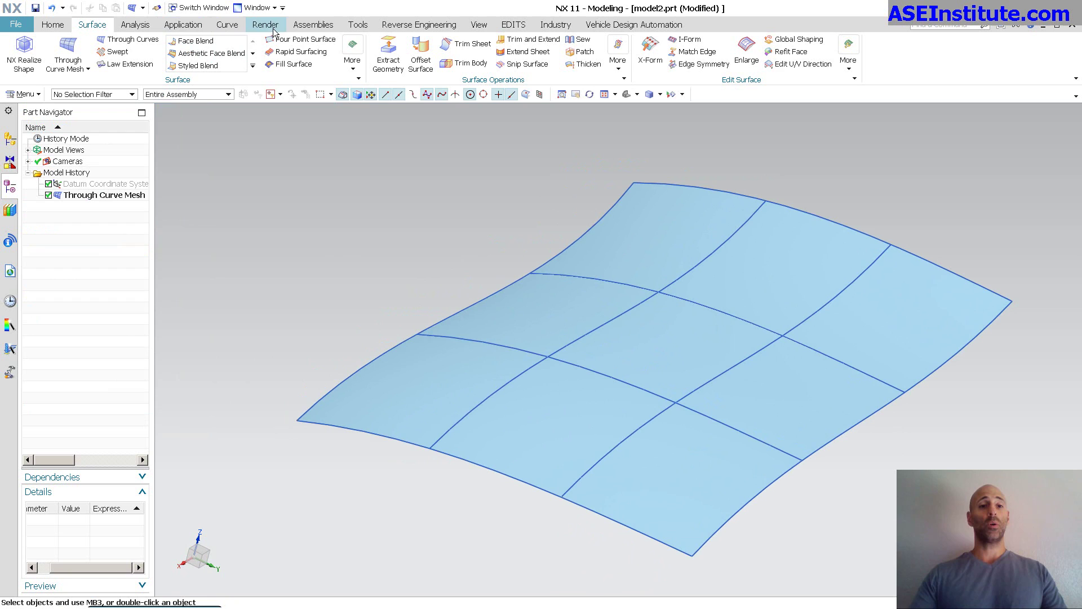
# - Display the mesh surface's control poles from the Analysis tab
pyautogui.click(128, 27)
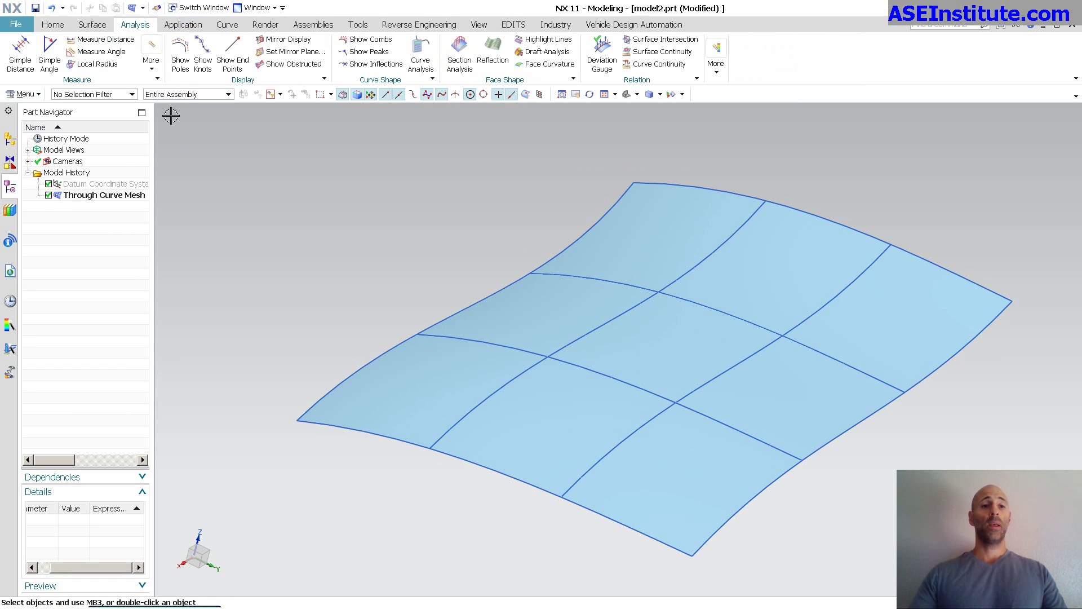
pyautogui.click(550, 308)
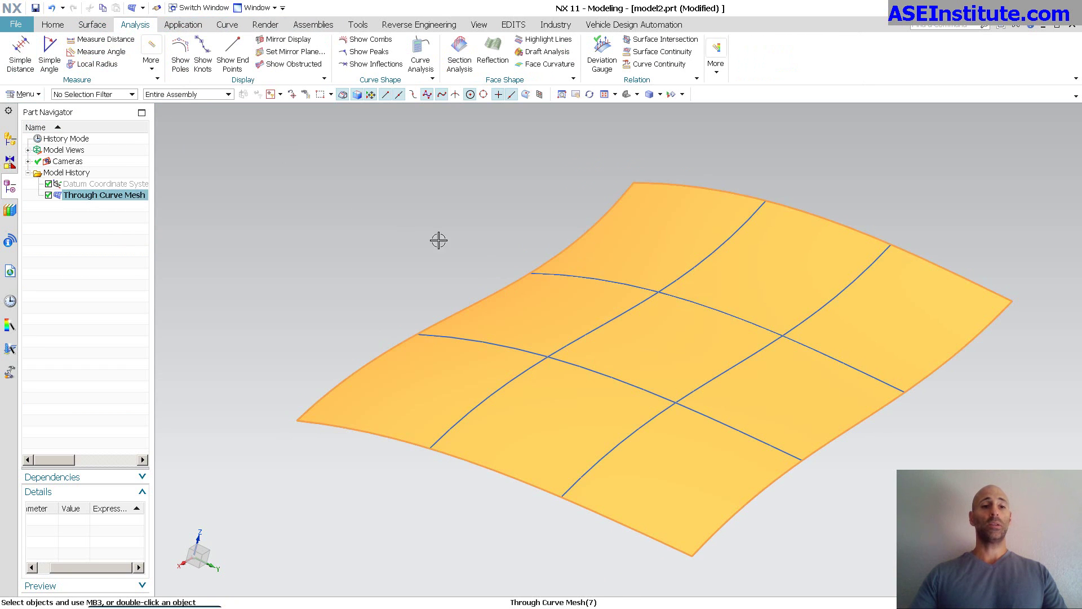
pyautogui.click(181, 56)
pyautogui.moveTo(223, 140); pyautogui.dragTo(241, 176, button='middle')
pyautogui.press('Escape')
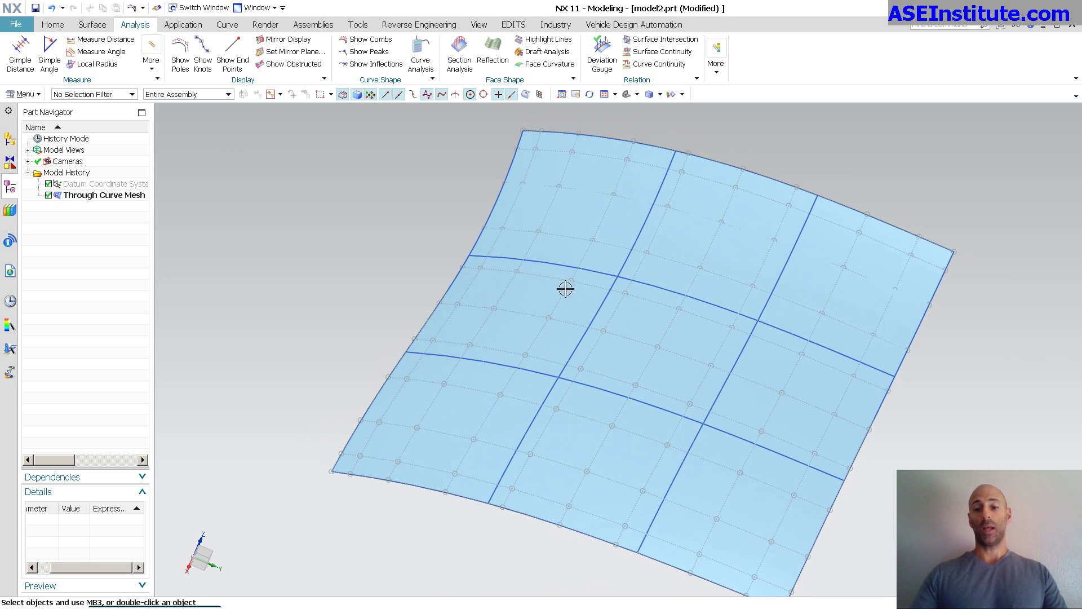
# - Show the surface's knot lines and reopen the Through Curve Mesh feature for editing
pyautogui.click(539, 328)
pyautogui.click(207, 54)
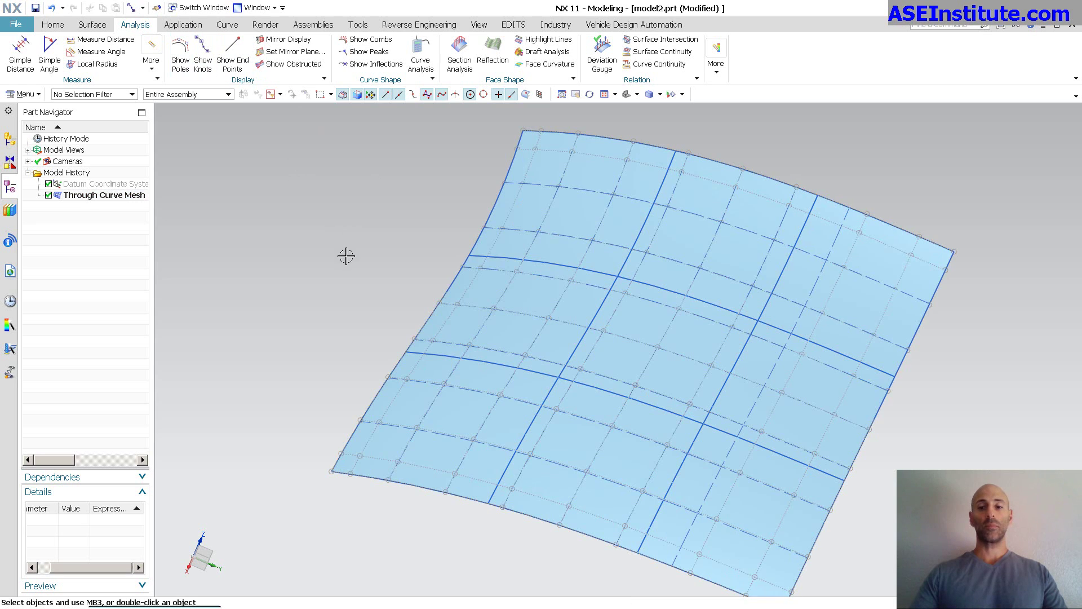
pyautogui.moveTo(343, 254); pyautogui.dragTo(340, 260, button='middle')
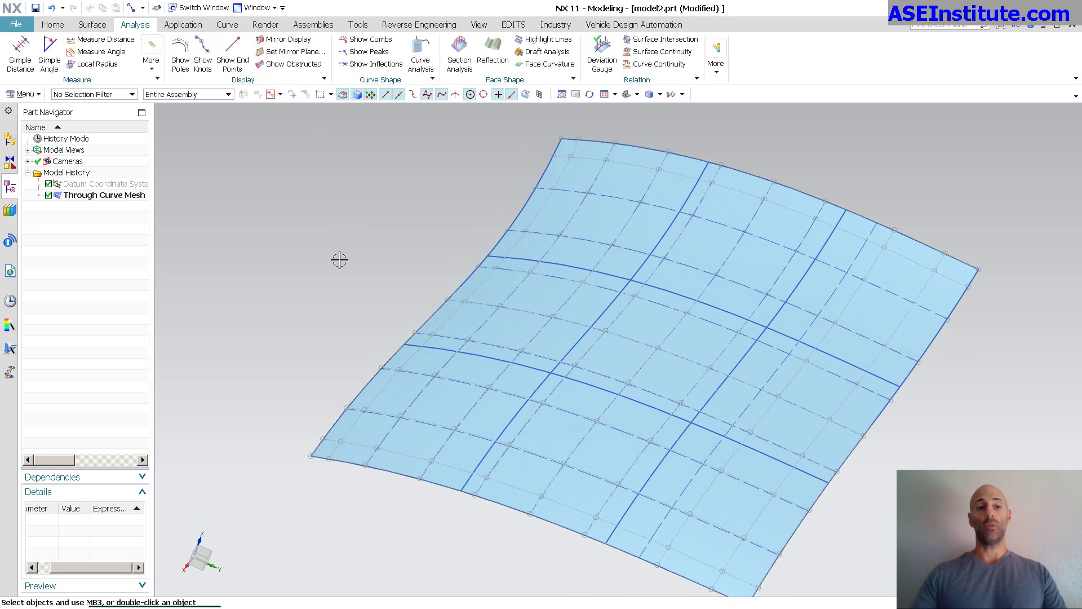
pyautogui.doubleClick(99, 195)
# - Change the mesh construction from Spline Points to Simple, review tolerances, and apply the edit
pyautogui.moveTo(341, 298); pyautogui.dragTo(350, 293, button='middle')
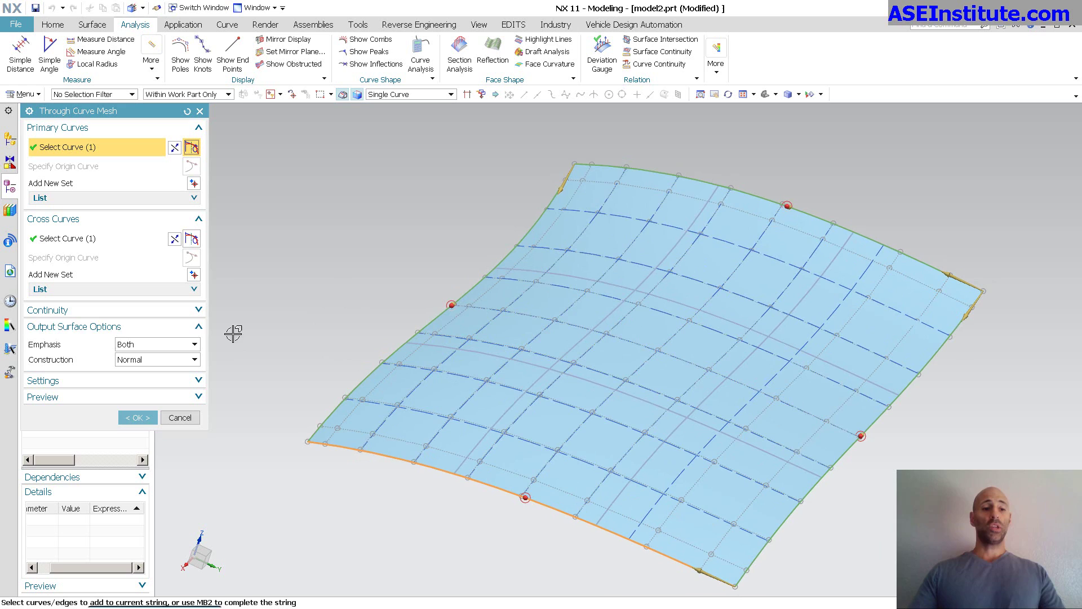
pyautogui.click(157, 359)
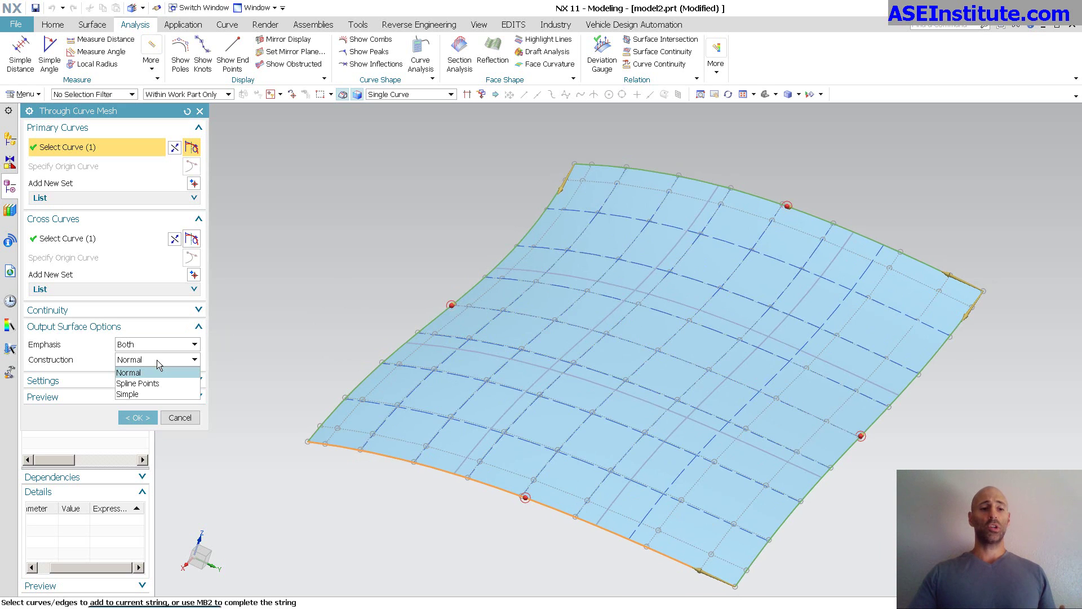
pyautogui.click(138, 383)
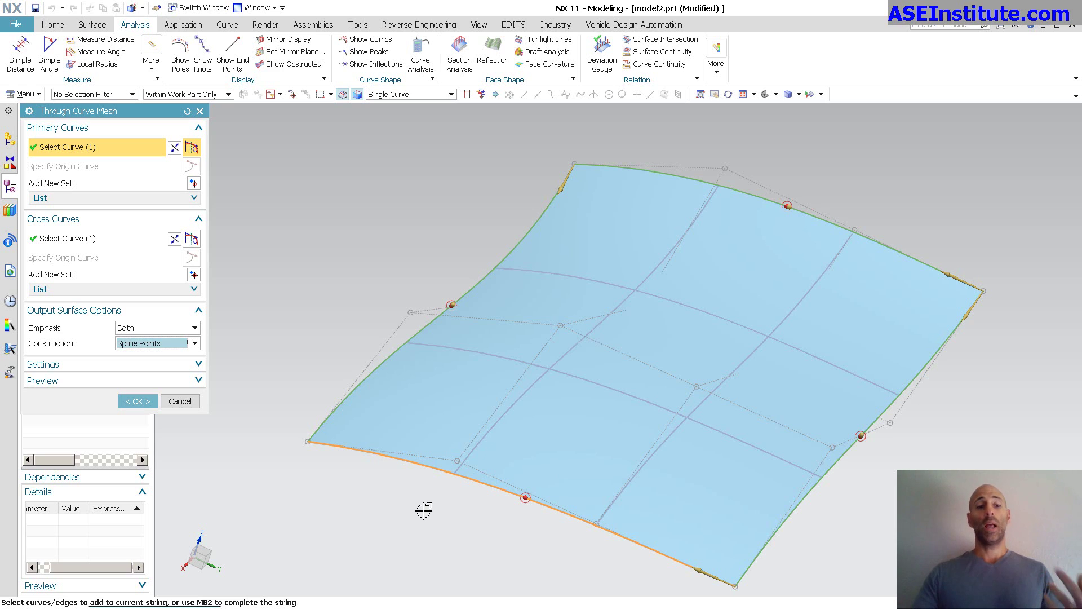
pyautogui.click(170, 345)
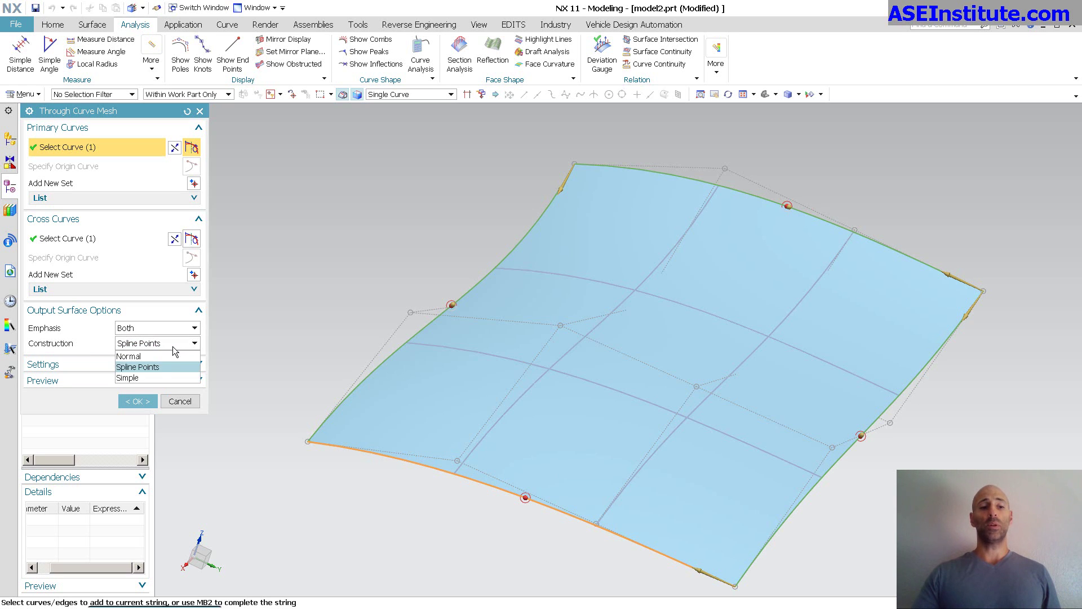
pyautogui.click(153, 382)
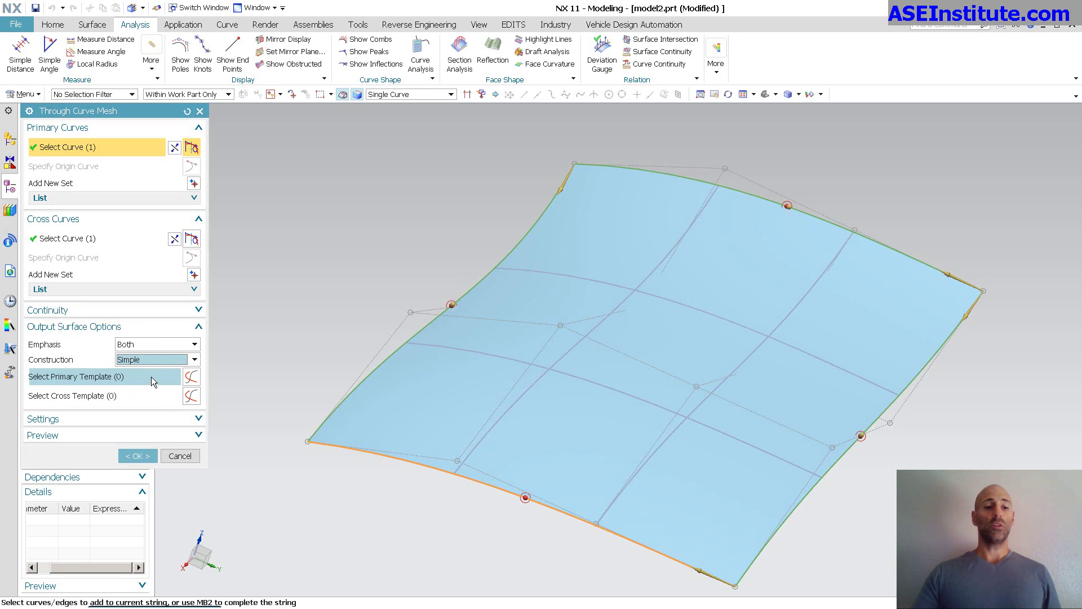
pyautogui.click(135, 418)
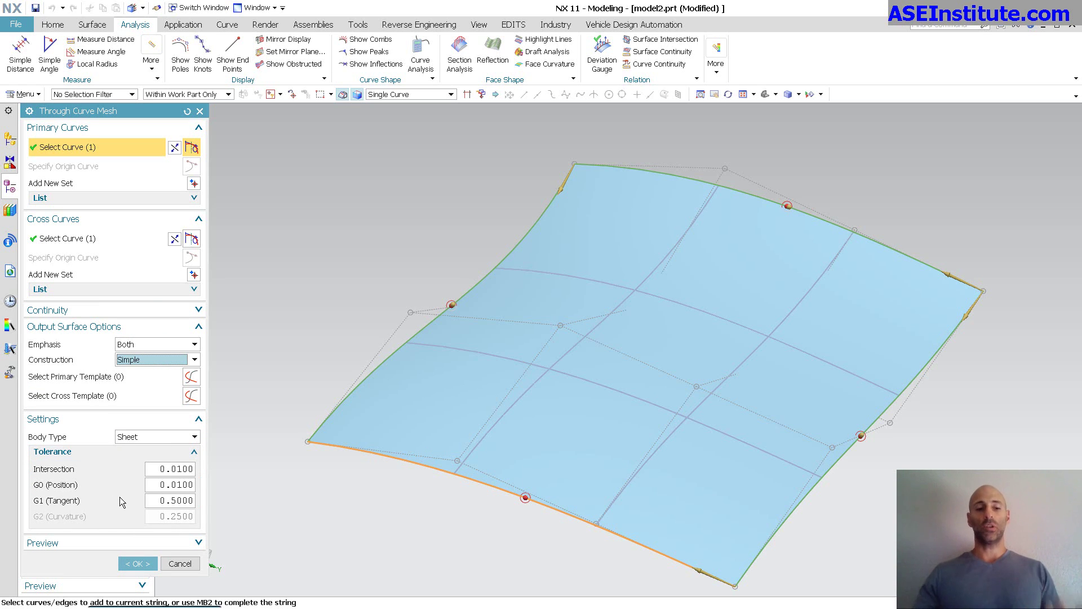
pyautogui.click(137, 563)
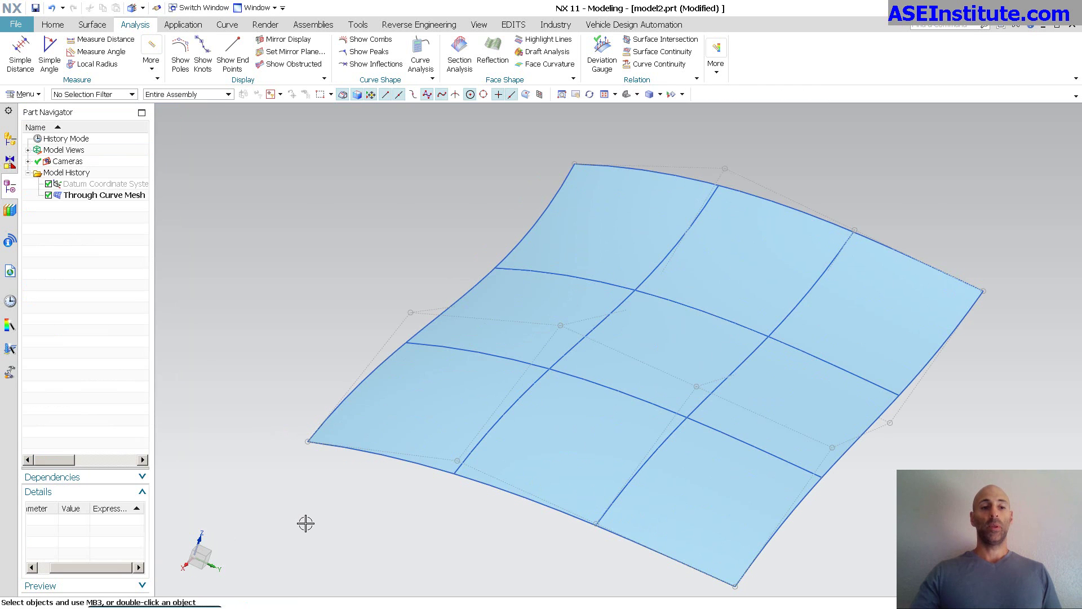
# - Hide the Through Curve Mesh surface with Ctrl+J
pyautogui.hotkey('ctrl', 'j')
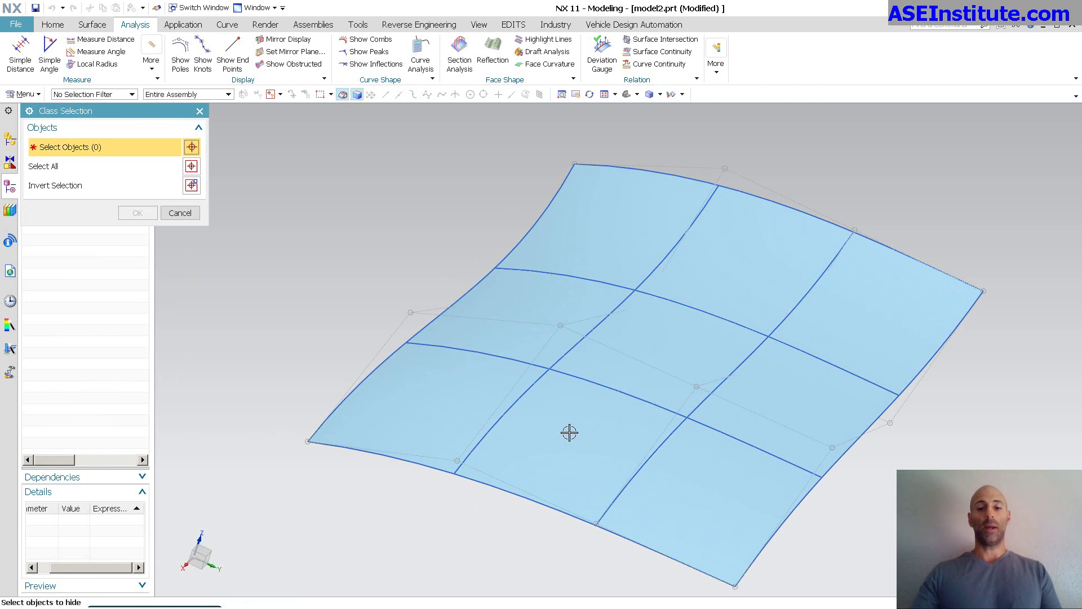
pyautogui.click(570, 429)
pyautogui.middleClick(571, 431)
# - Create a Studio Surface with top and bottom edges as sections, right and left edges as guides
pyautogui.click(92, 24)
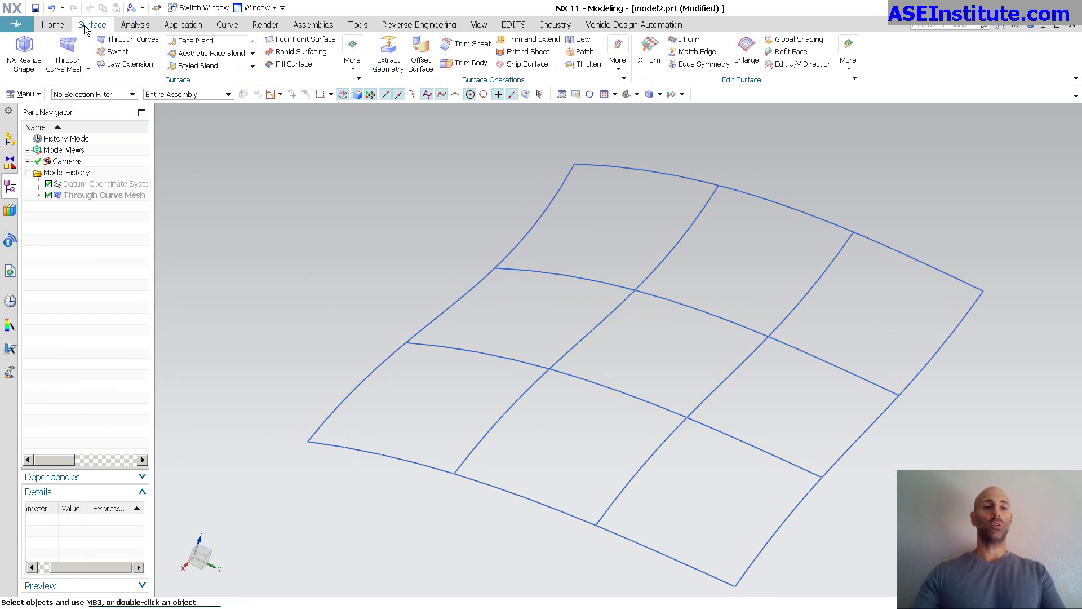
pyautogui.click(88, 69)
pyautogui.click(70, 91)
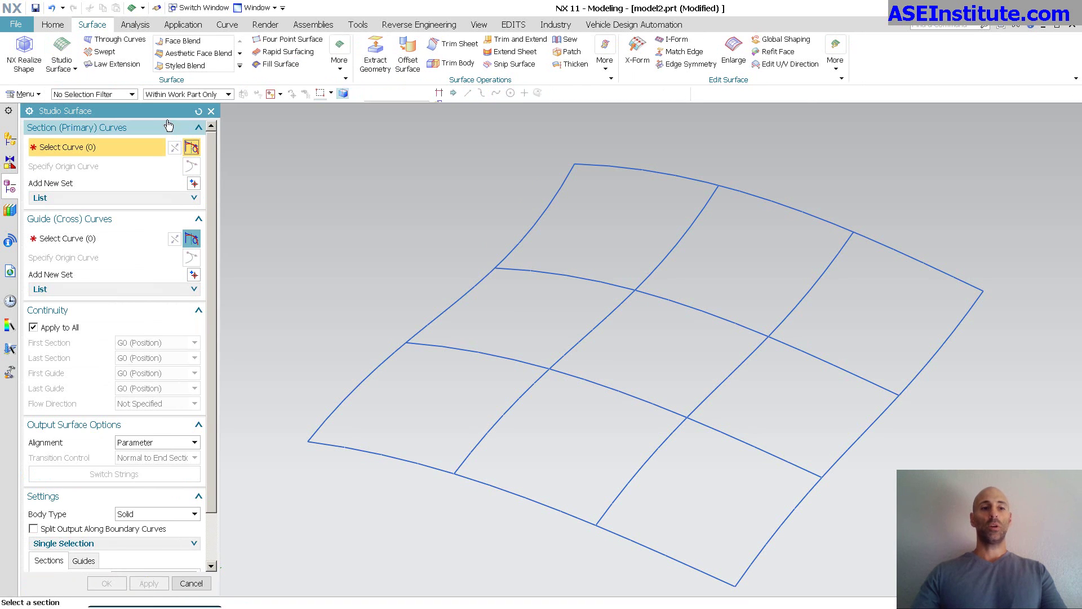
pyautogui.click(937, 271)
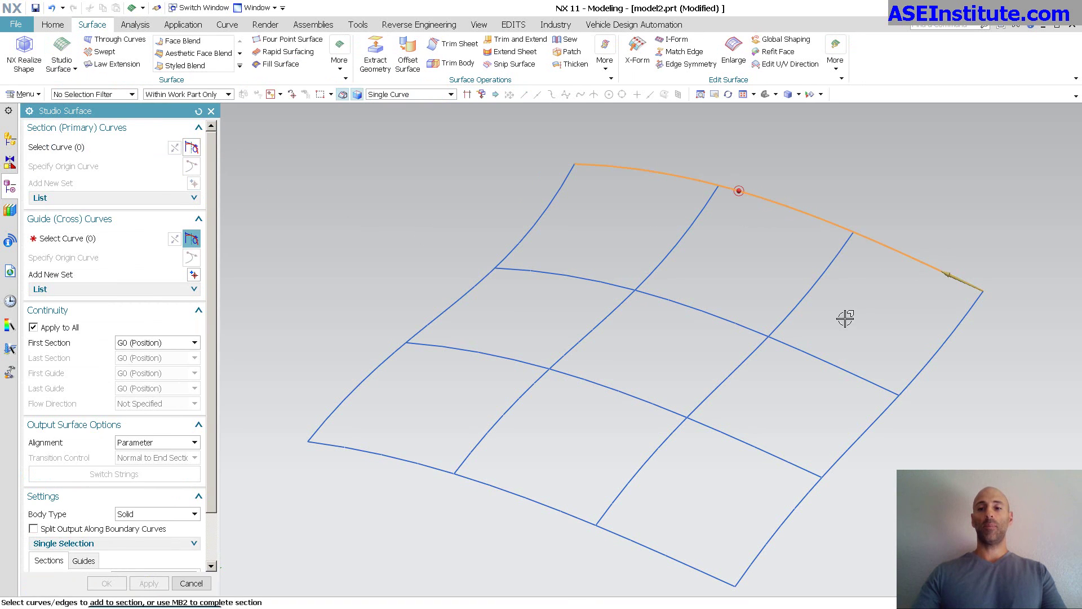
pyautogui.click(699, 568)
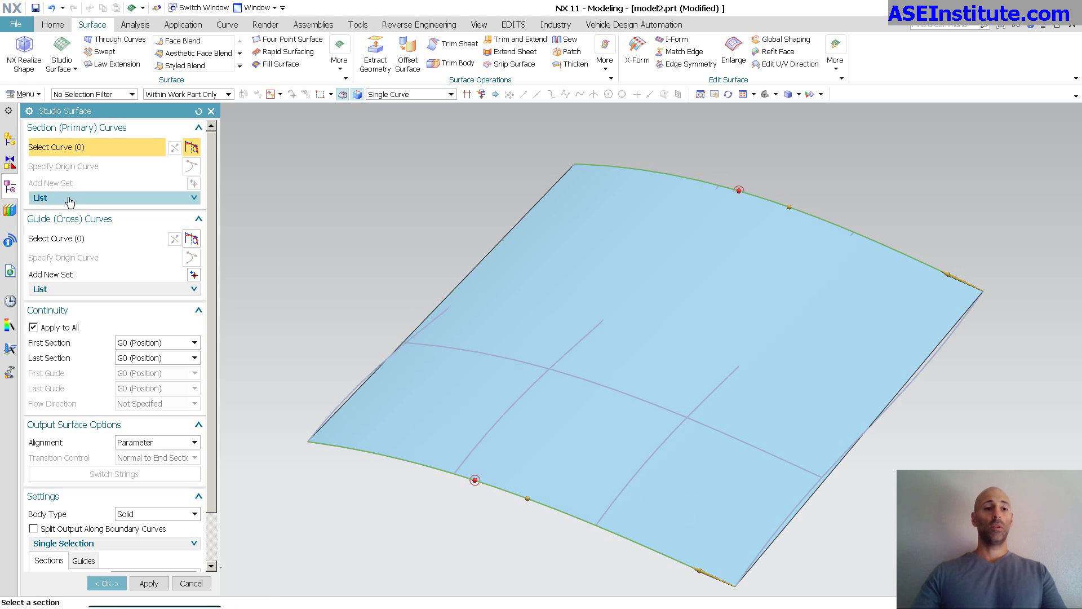
pyautogui.click(66, 237)
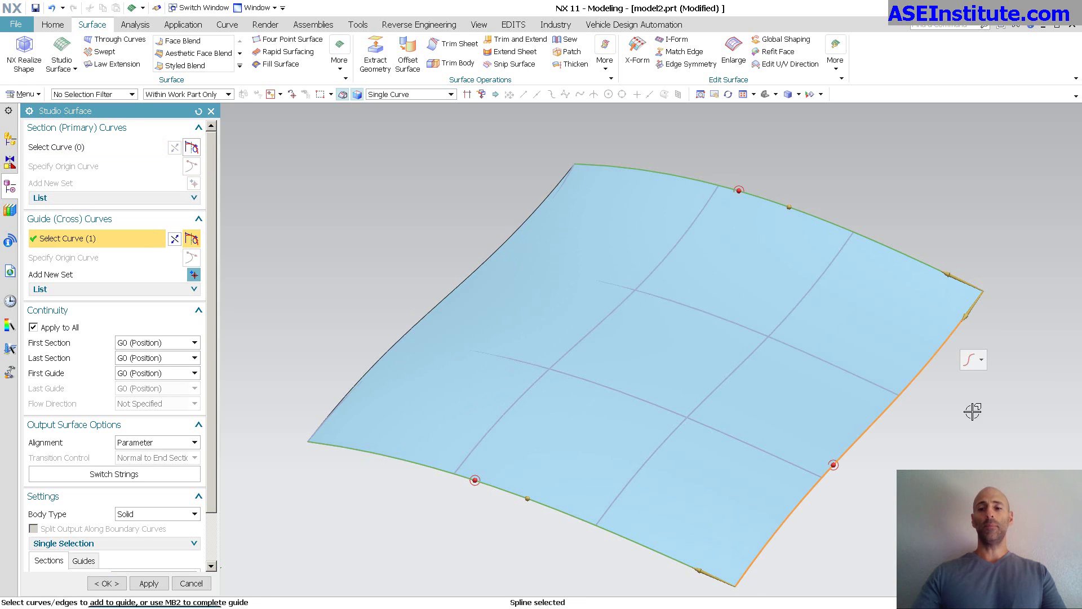
pyautogui.click(950, 331)
pyautogui.click(561, 191)
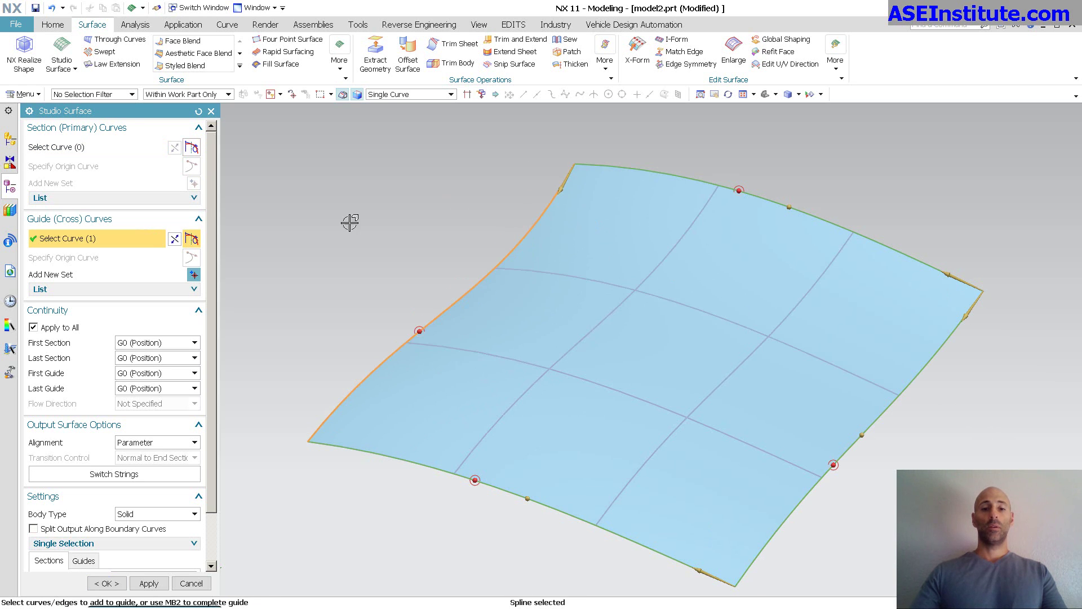
pyautogui.click(107, 583)
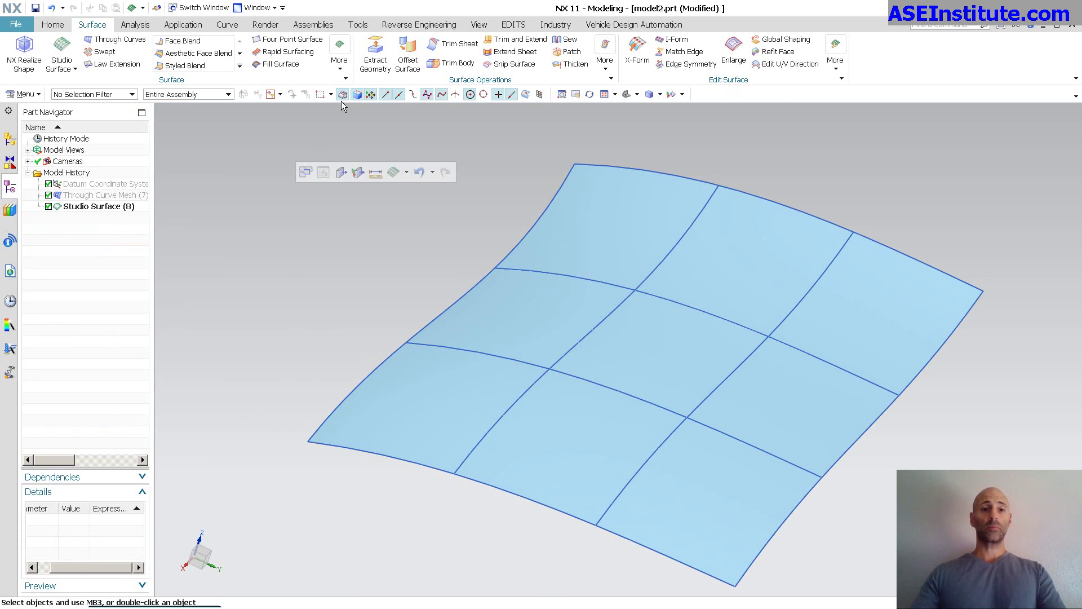
# - Show the Studio Surface's control poles from the Analysis tab
pyautogui.click(135, 25)
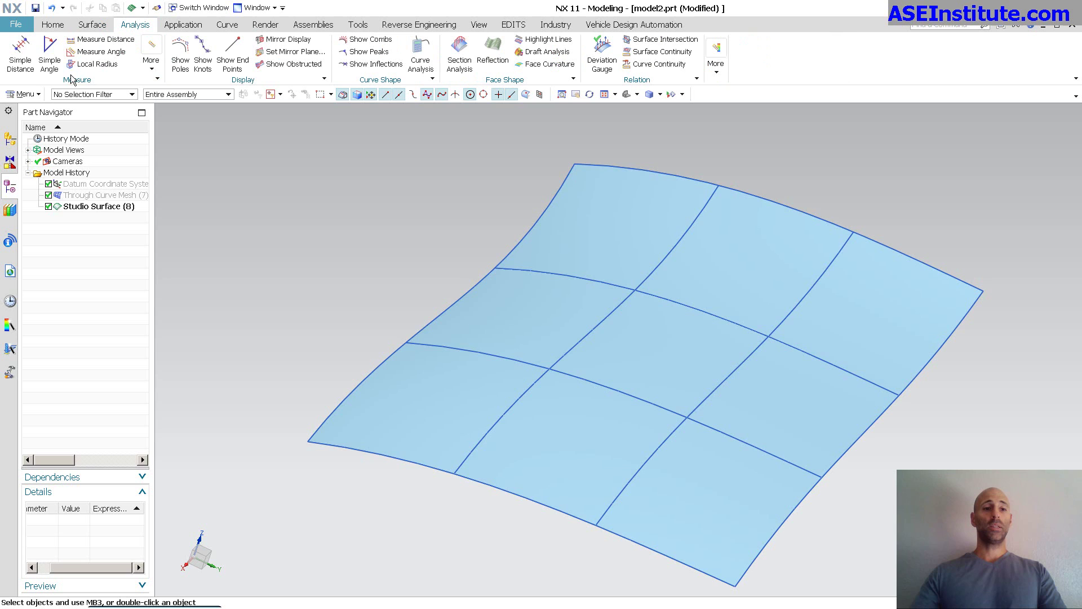
pyautogui.click(542, 343)
pyautogui.click(181, 54)
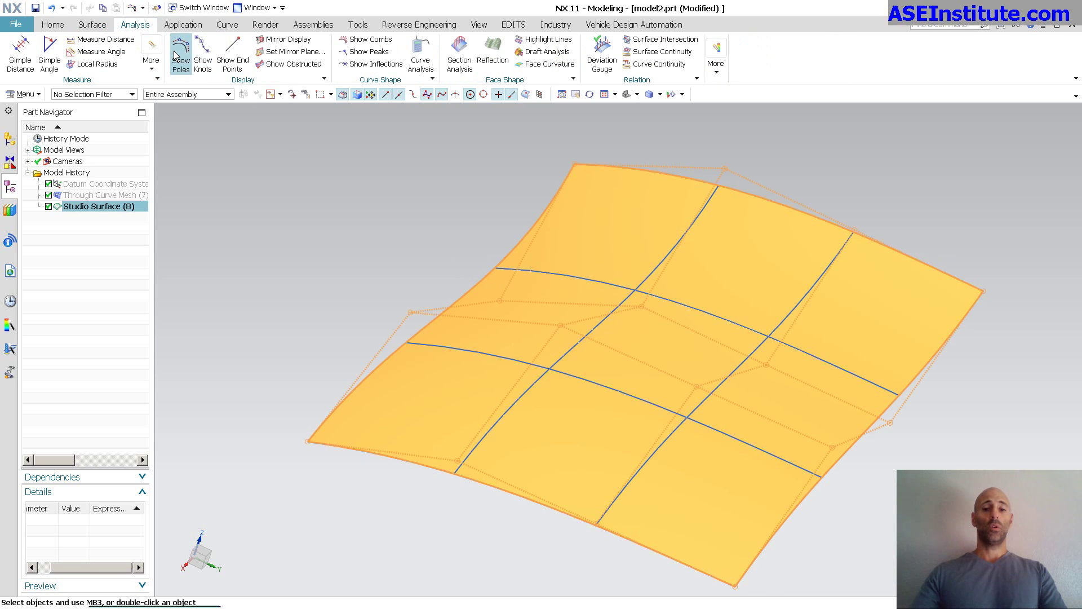
pyautogui.click(274, 215)
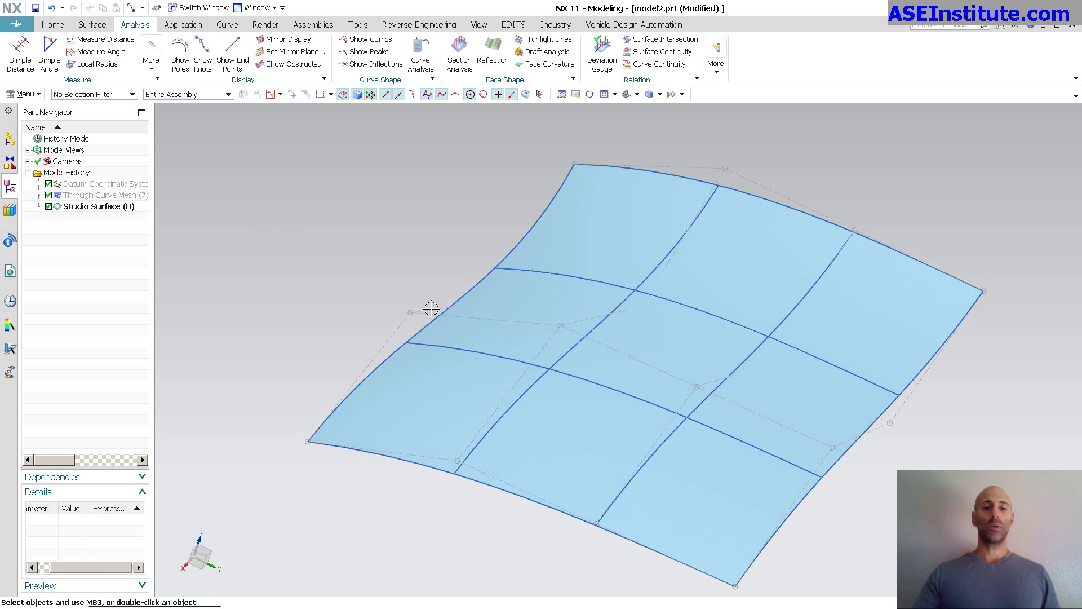
# - Reopen the Studio Surface, set alignment to Arc Length, and swap sections with guides
pyautogui.doubleClick(514, 331)
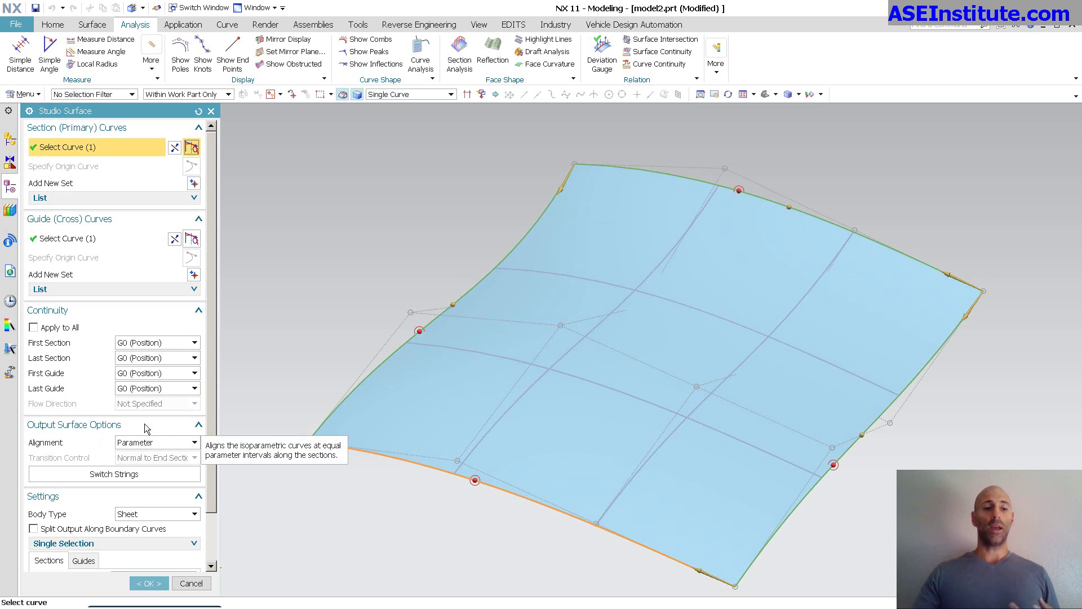
pyautogui.click(197, 310)
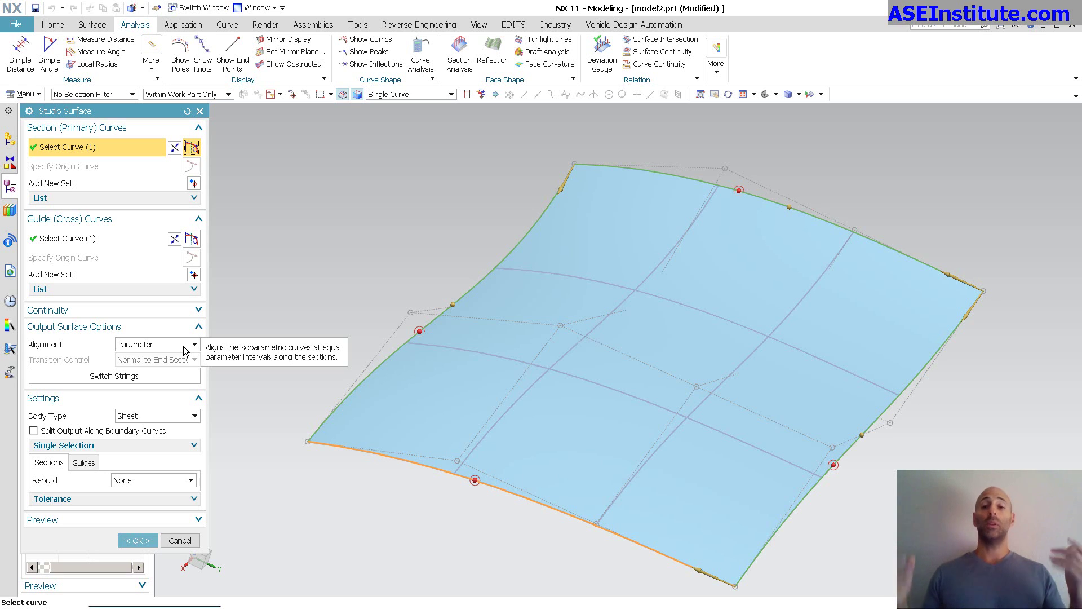
pyautogui.click(184, 346)
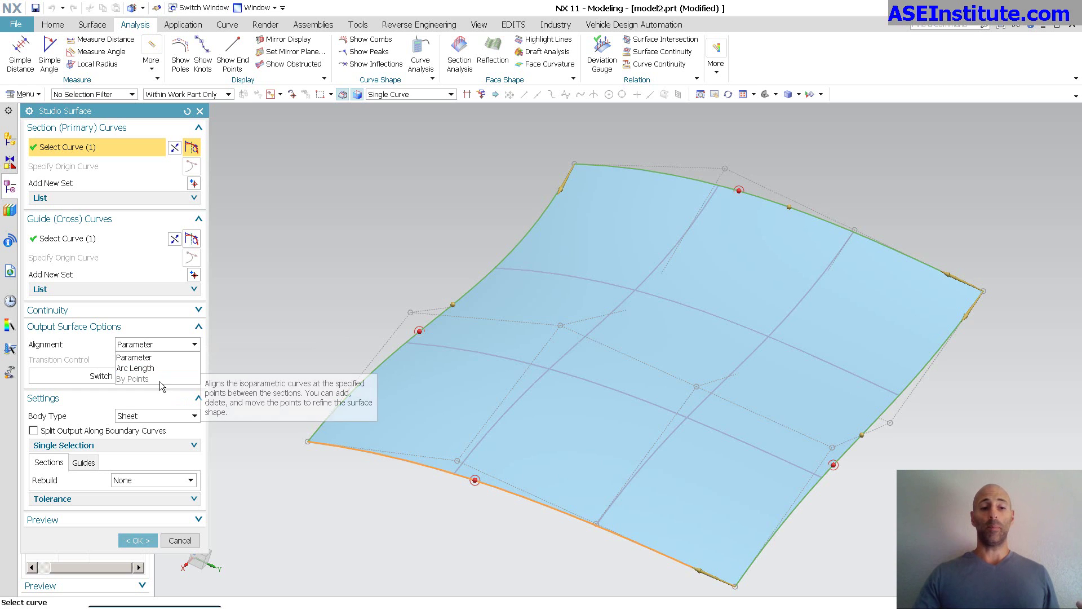
pyautogui.click(144, 368)
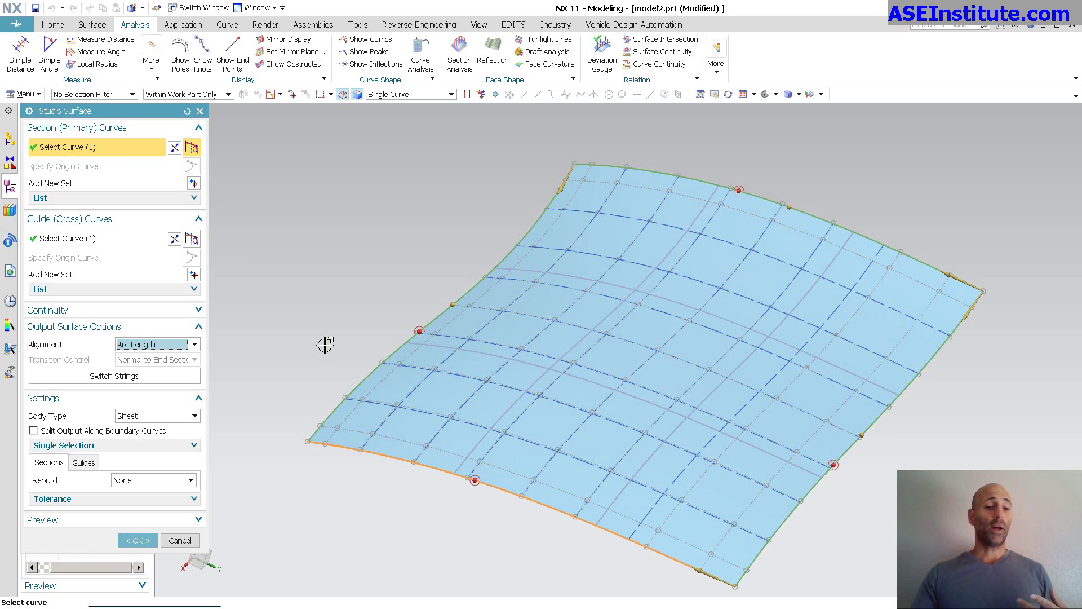
pyautogui.click(164, 375)
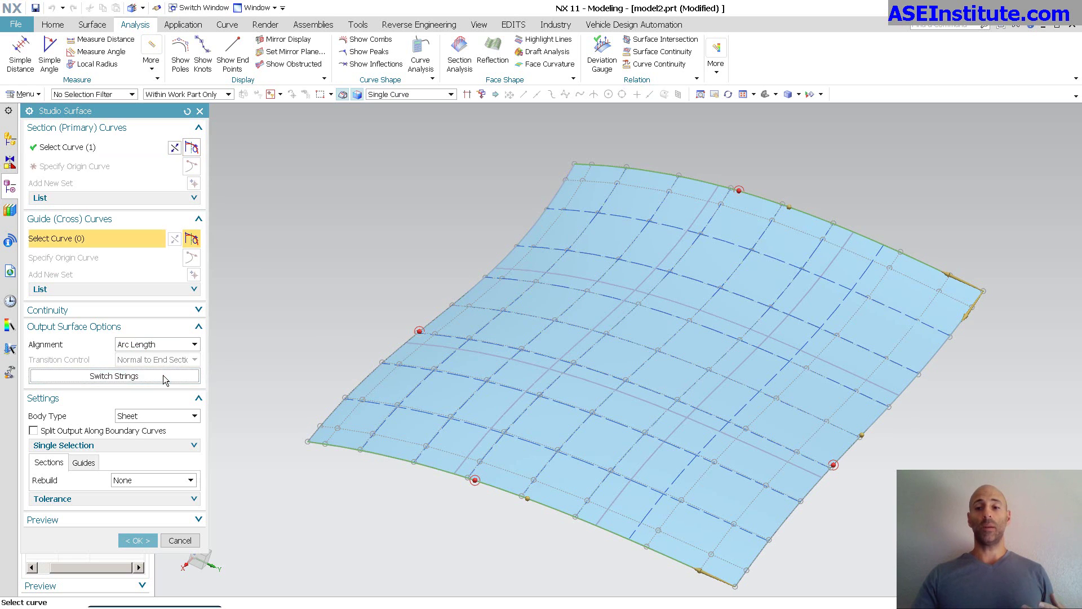
pyautogui.click(163, 376)
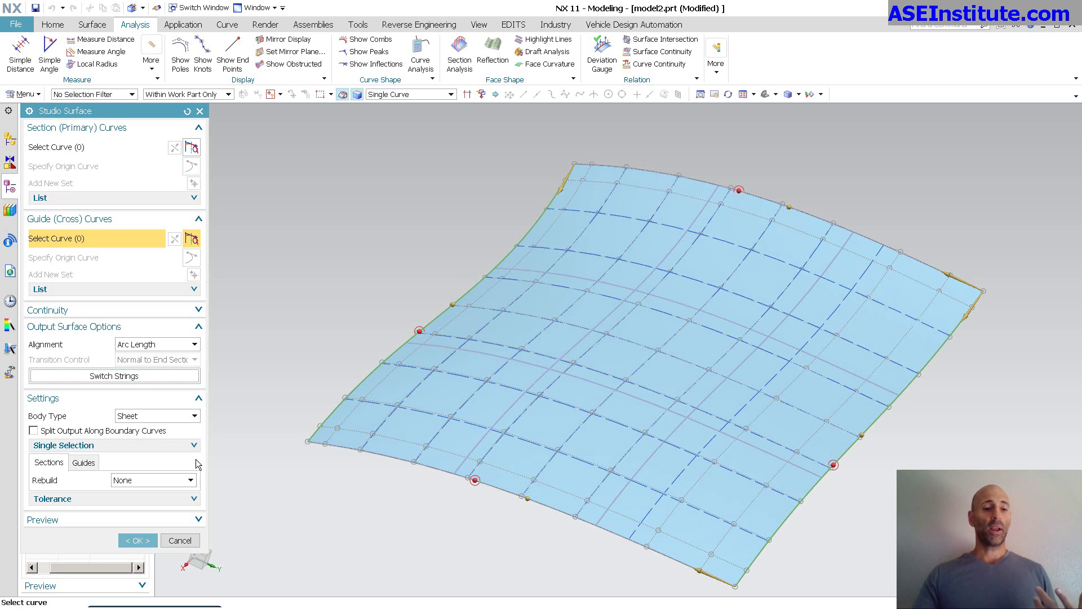
pyautogui.click(192, 345)
# - Switch the Studio Surface alignment from Arc Length back to Parameter
pyautogui.click(135, 357)
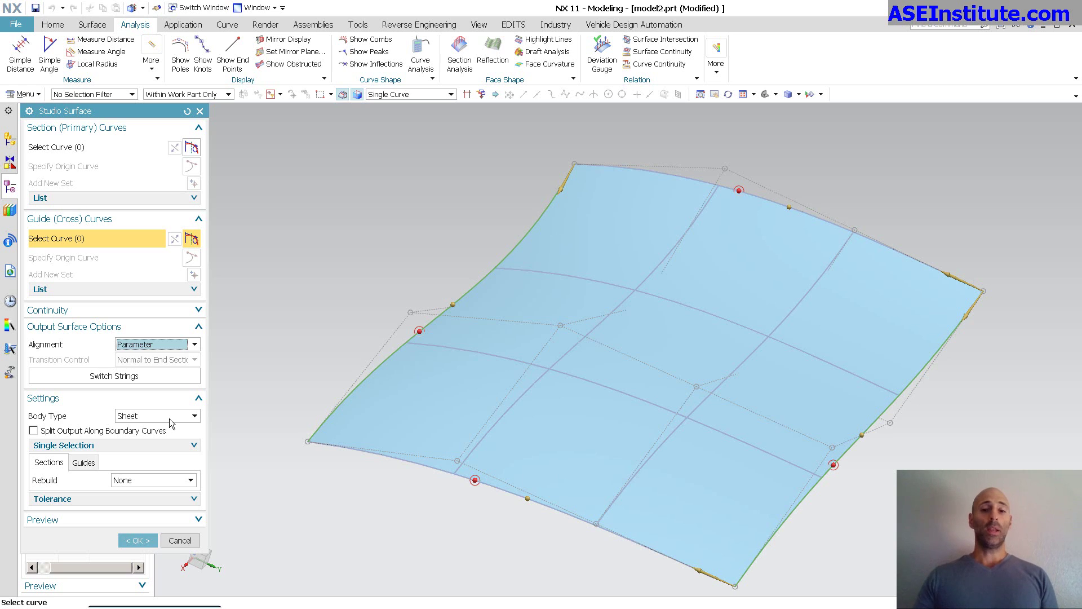
# - Set alignment to Arc Length and rebuild the sections with Auto Fit
pyautogui.click(150, 345)
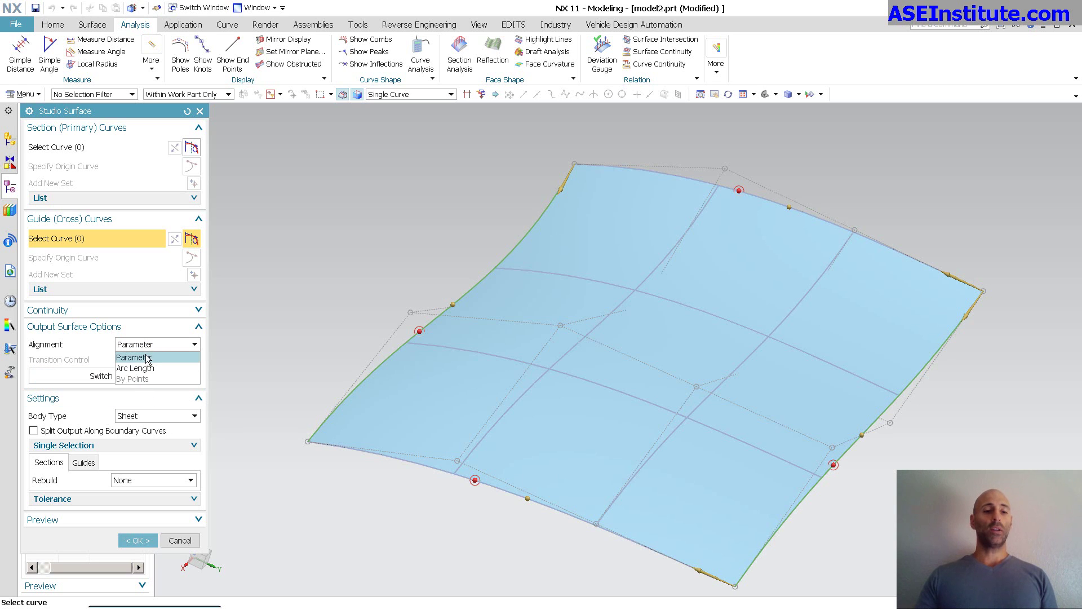
pyautogui.click(144, 369)
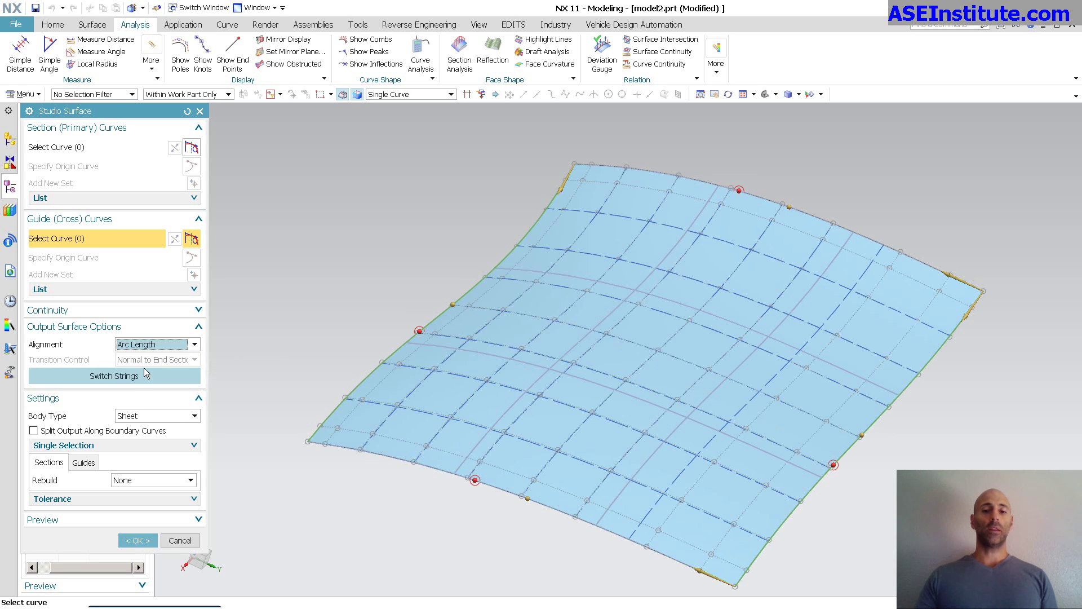
pyautogui.click(136, 481)
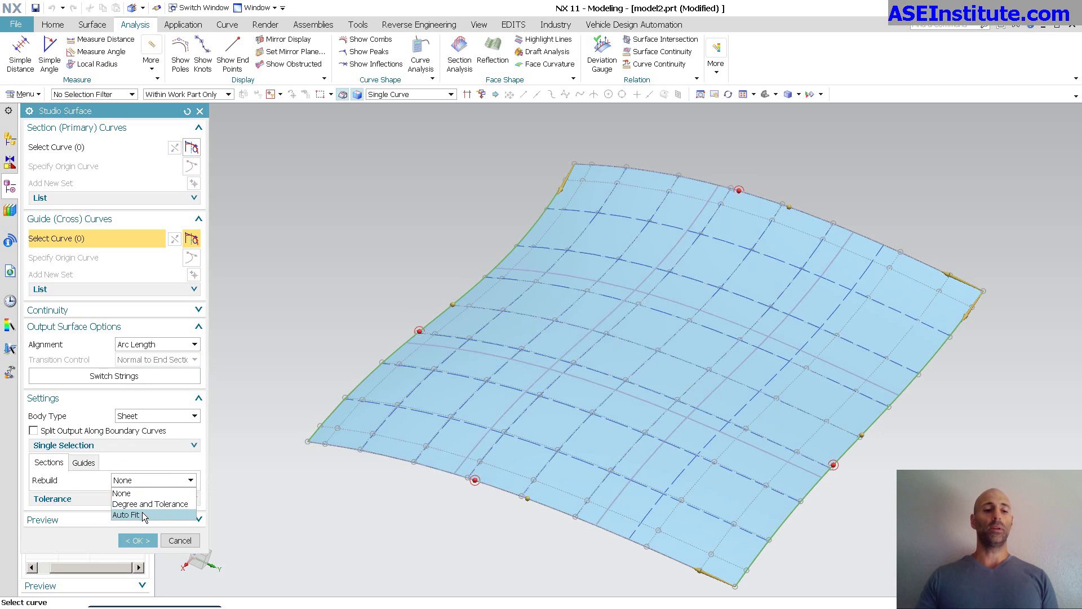
pyautogui.click(142, 512)
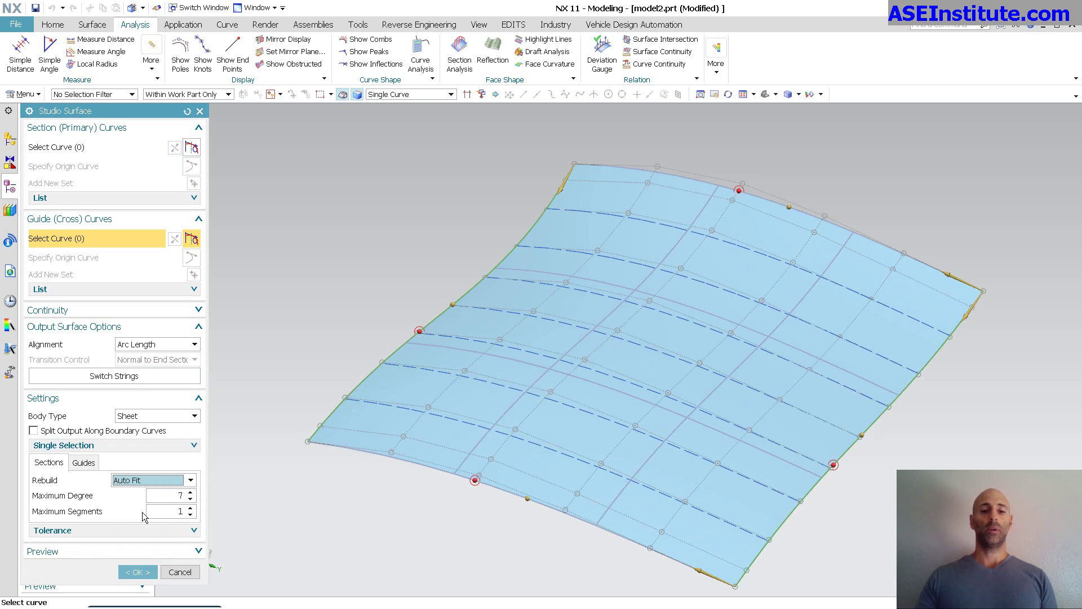
# - Rebuild the guides with Auto Fit and confirm the Studio Surface
pyautogui.click(83, 462)
pyautogui.click(134, 483)
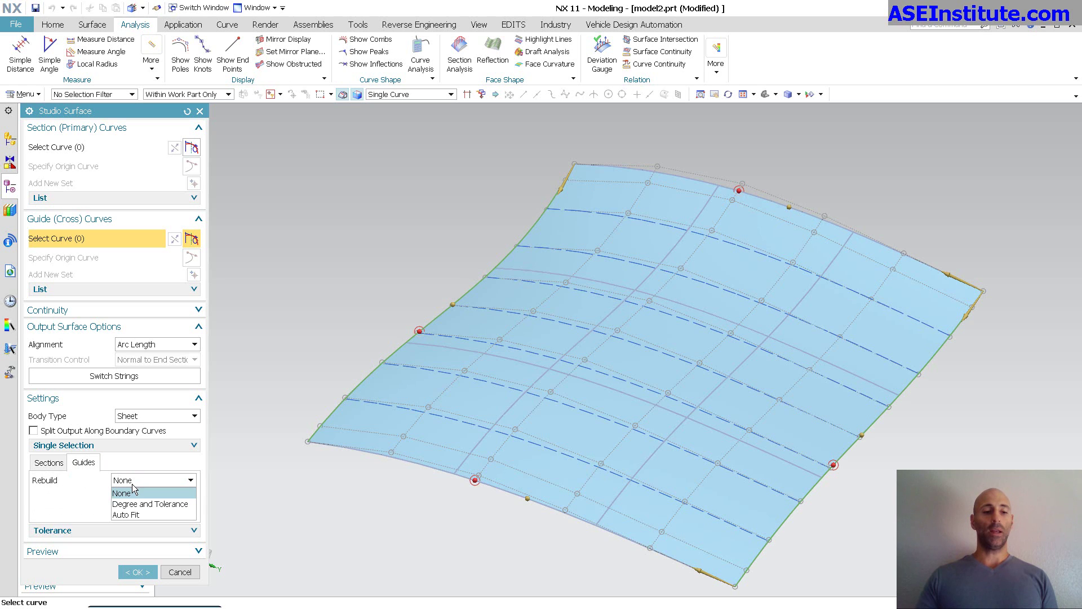
pyautogui.click(127, 514)
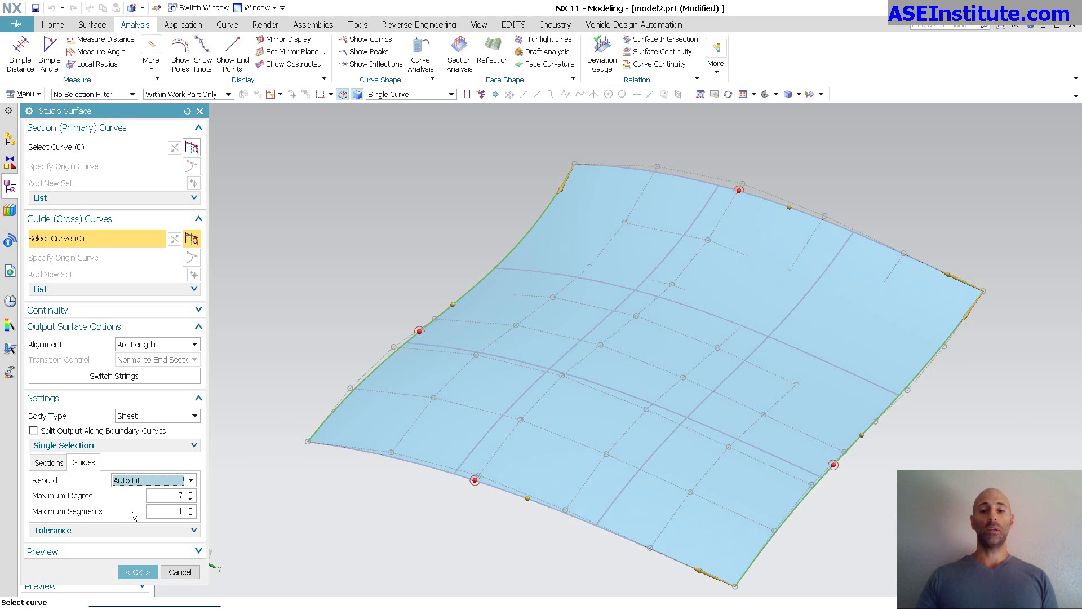
pyautogui.middleClick(323, 328)
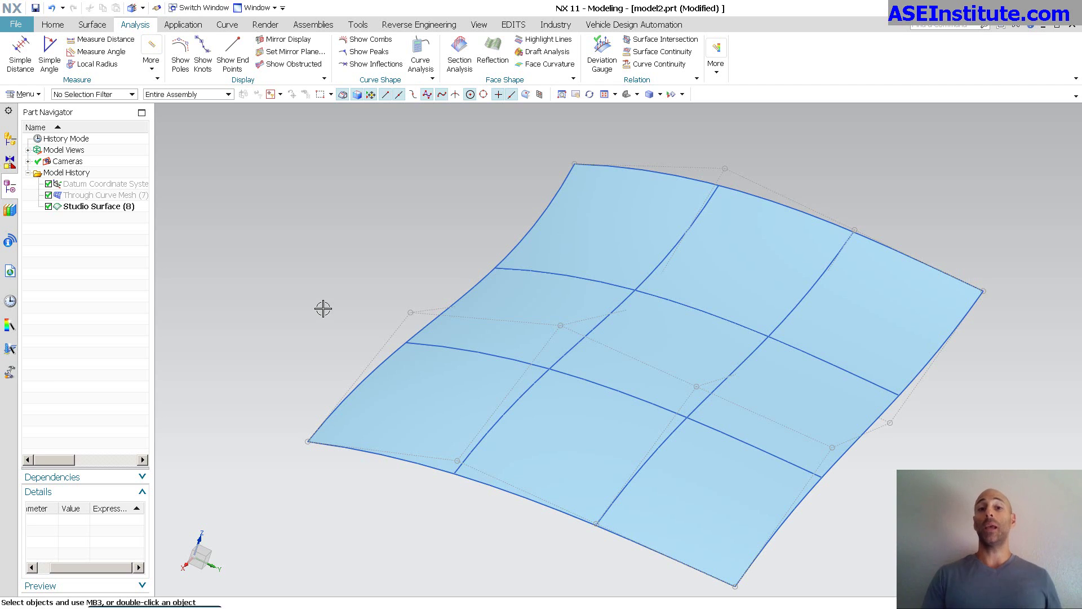
# - Start a Through Curve Mesh from the Surface tab, keeping Construction at Normal
pyautogui.click(92, 25)
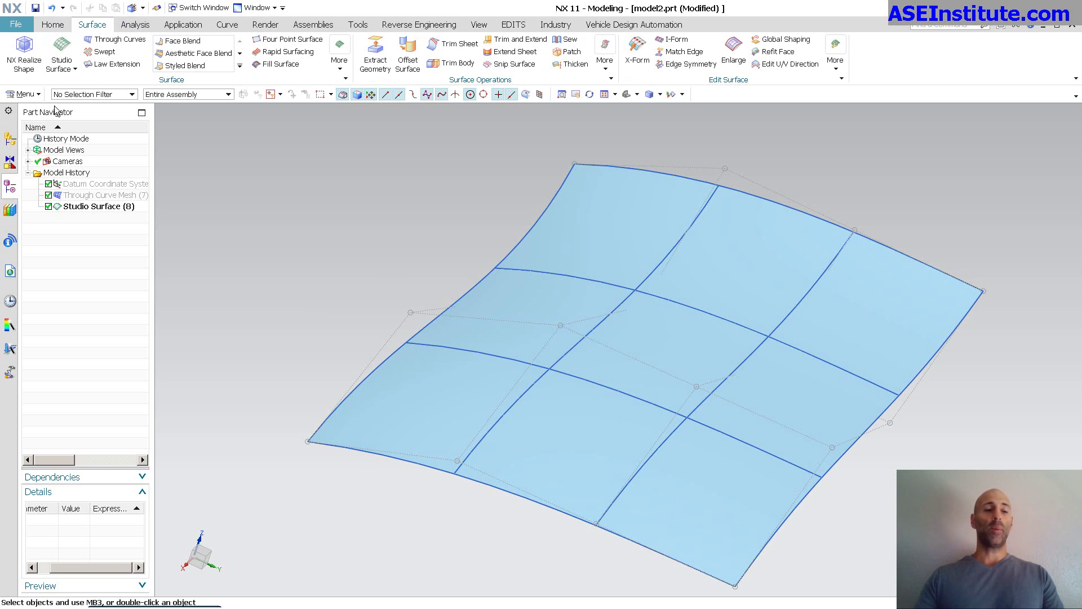
pyautogui.click(68, 68)
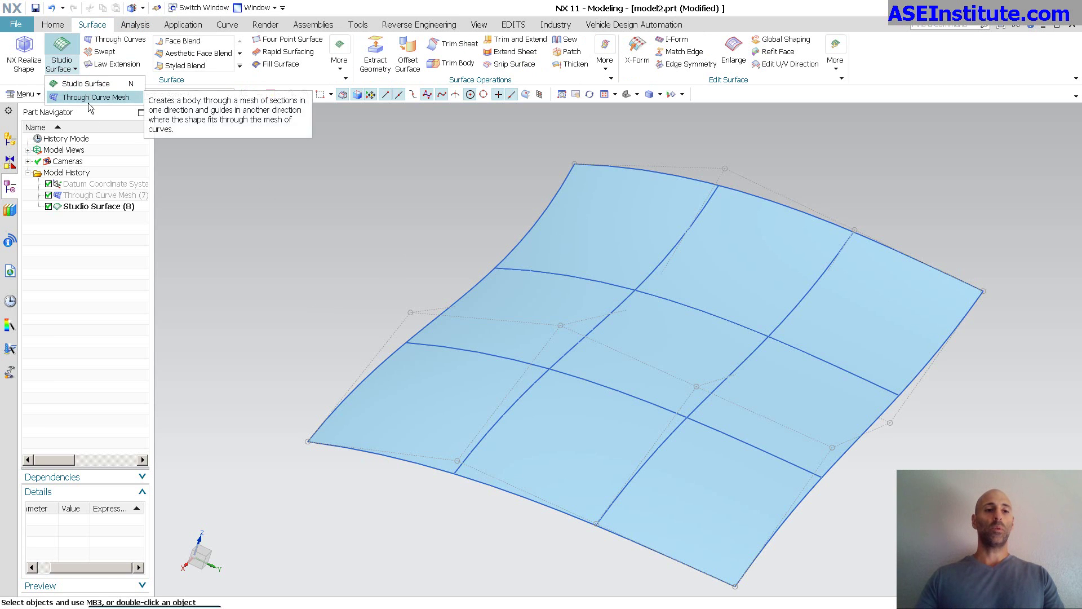
pyautogui.click(91, 99)
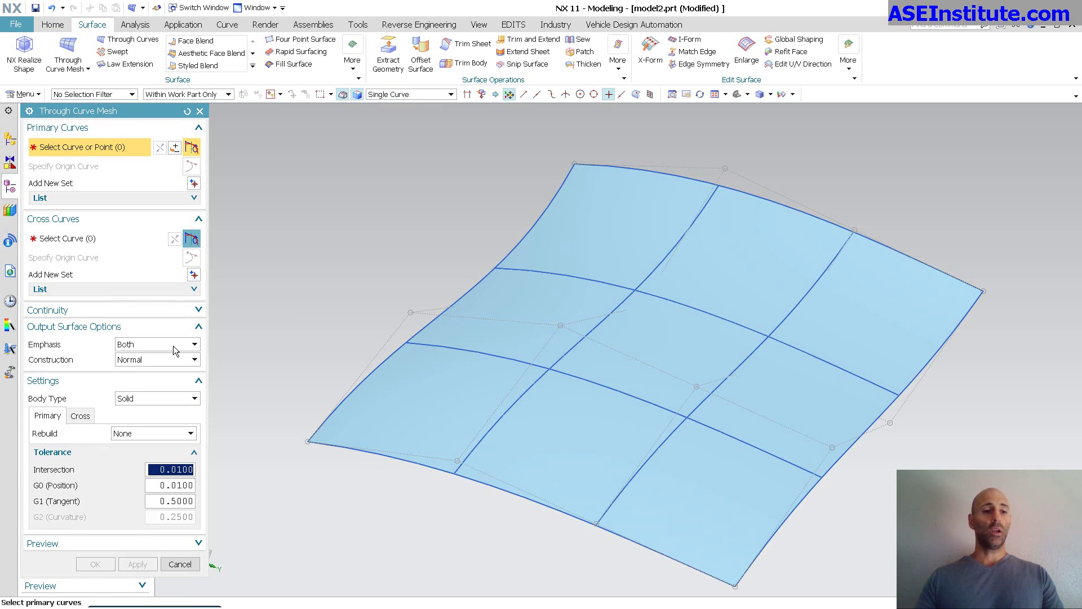
pyautogui.click(150, 363)
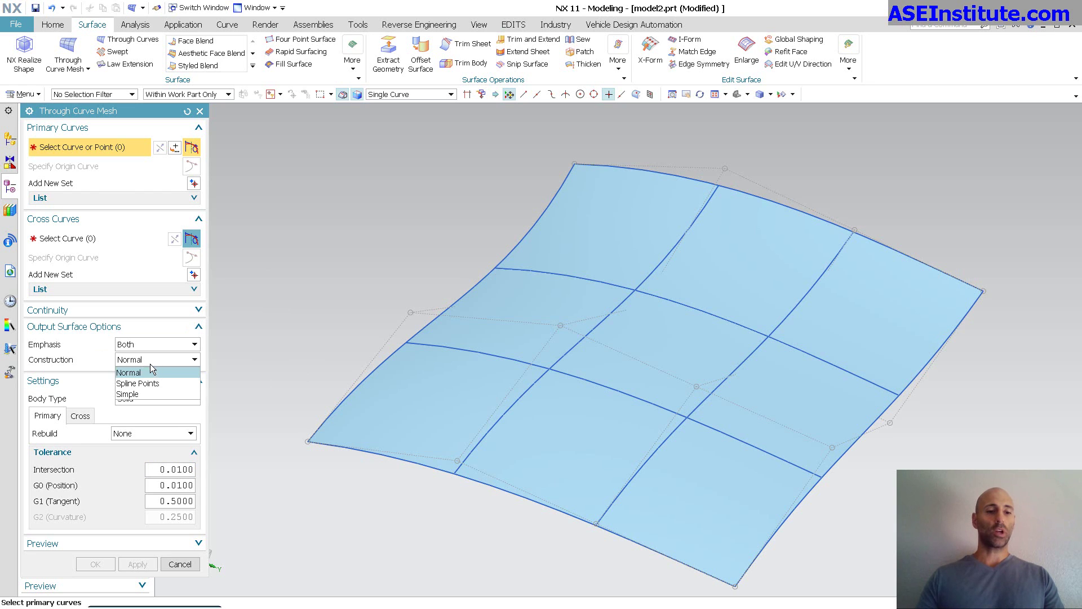
pyautogui.click(101, 360)
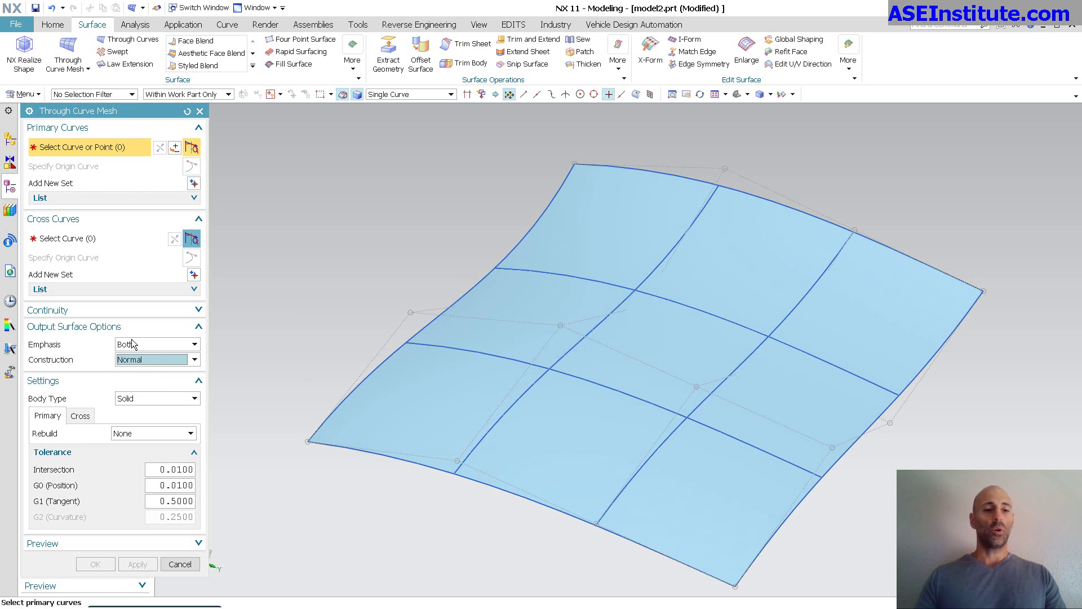